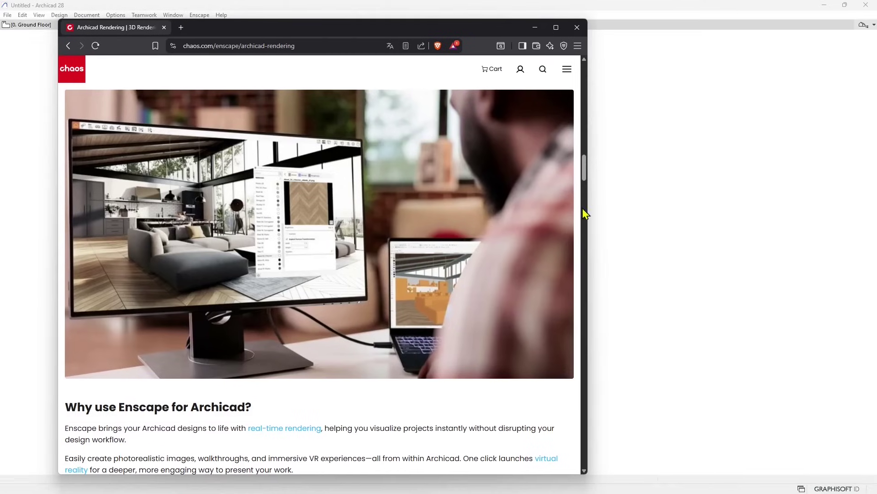
Widen Brave, trim the address to chaos.com and view its products overview
drag(591, 209, 772, 228)
scroll(405, 240, up, 5)
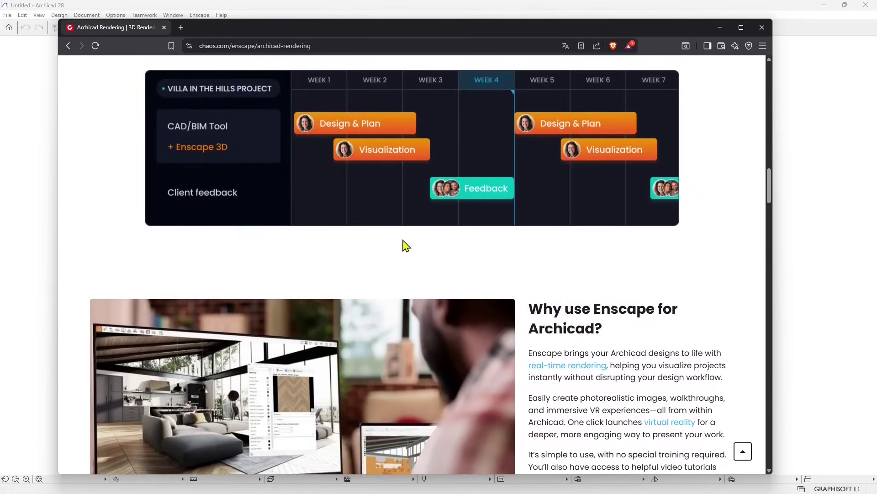
scroll(338, 276, up, 8)
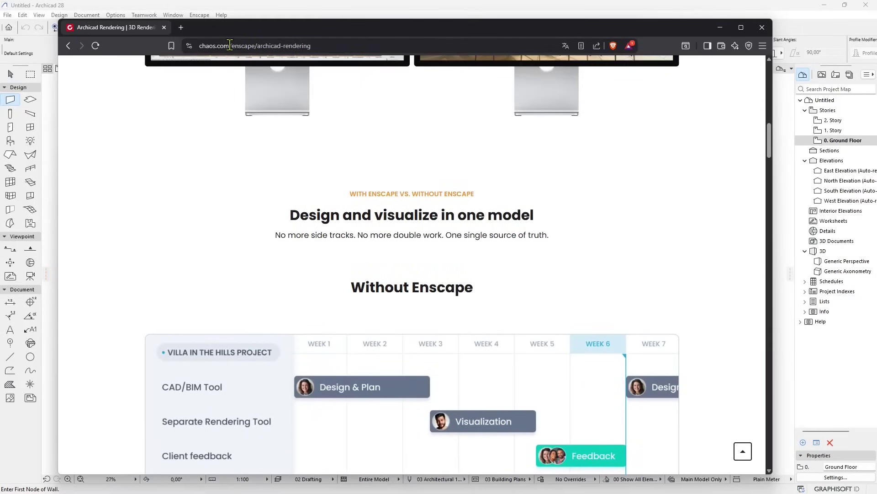
drag(229, 45, 363, 46)
key(BackSpace)
key(Return)
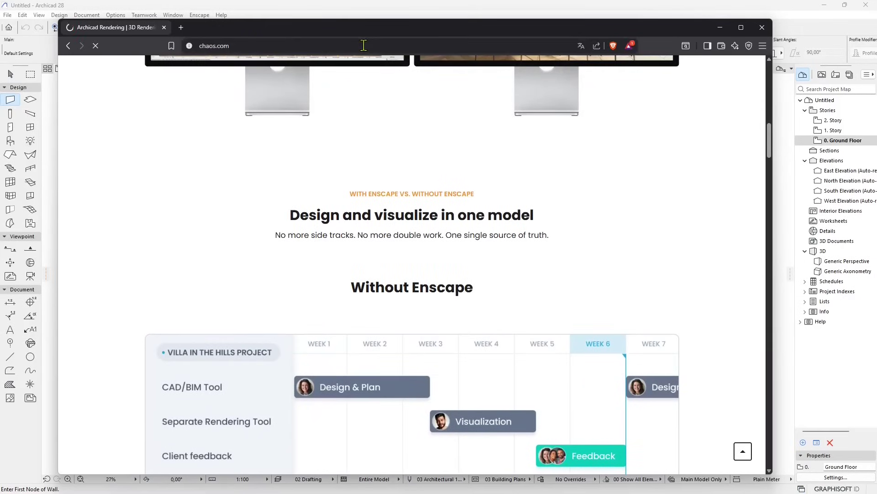
click(266, 89)
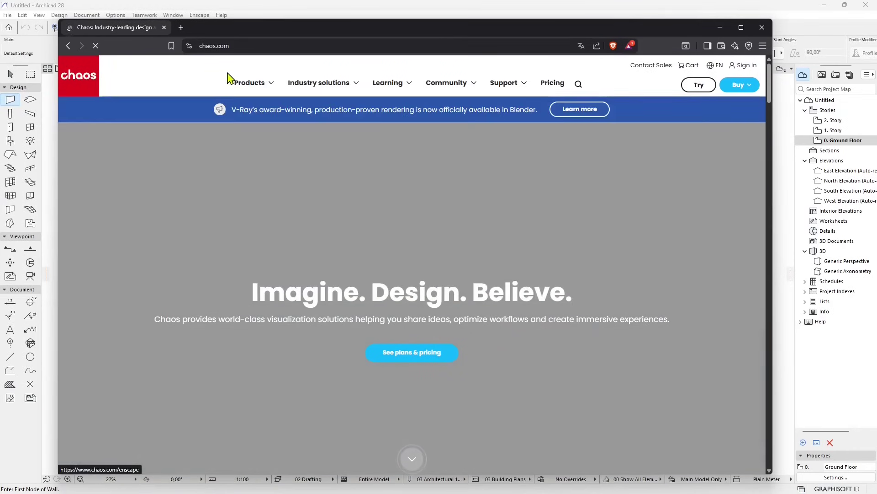
Search the web for 'enscape archicad chaos'
click(247, 46)
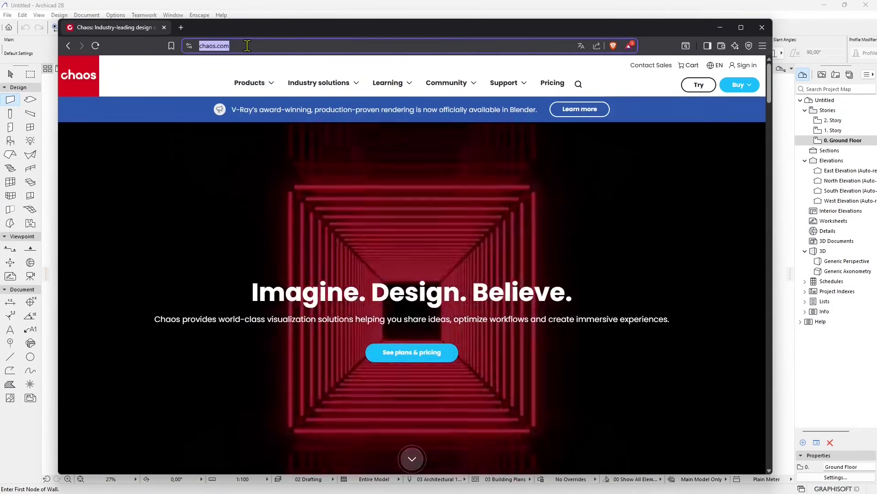
text(enscape)
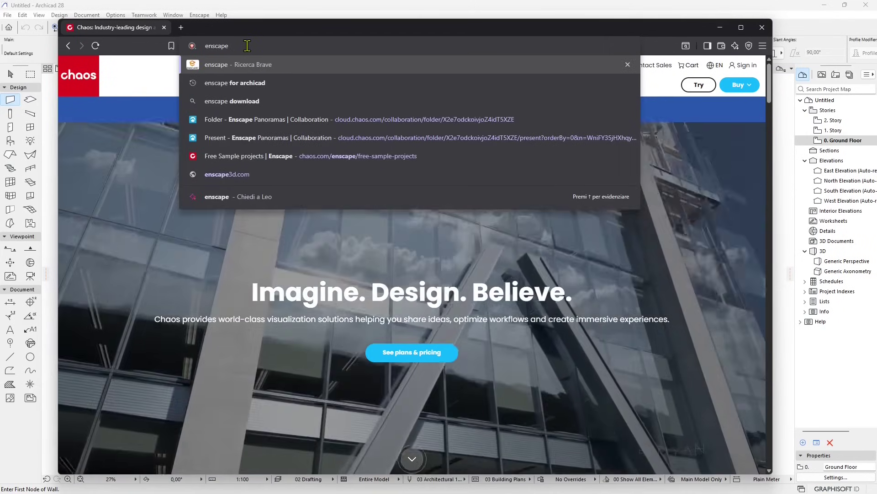
text( archicad chaos)
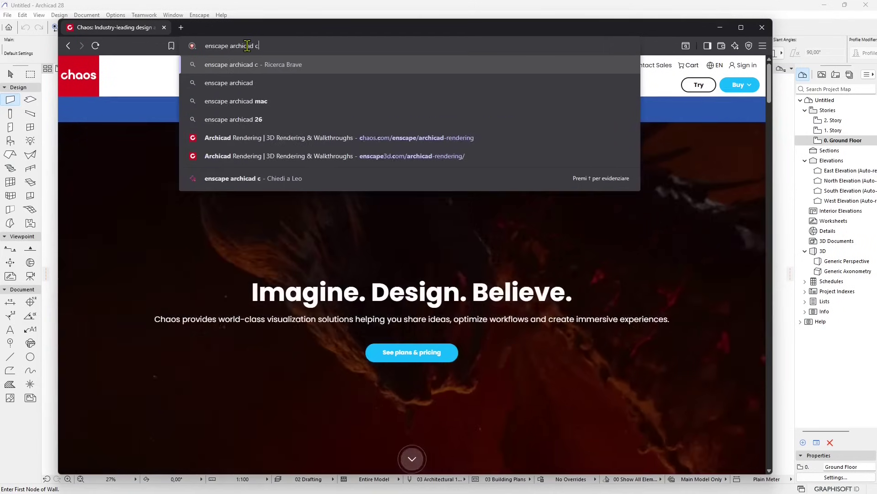
key(Return)
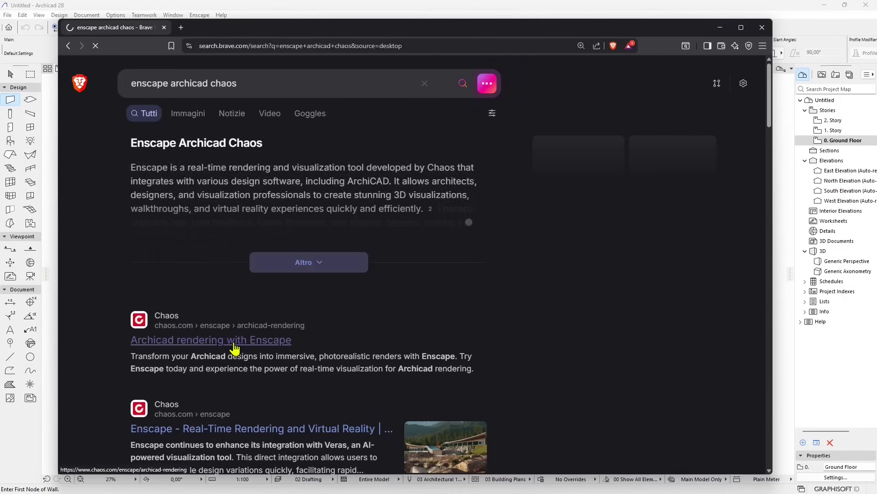
Open the Chaos 'Archicad rendering with Enscape' page and browse its features
click(236, 340)
scroll(452, 302, down, 6)
scroll(385, 219, up, 4)
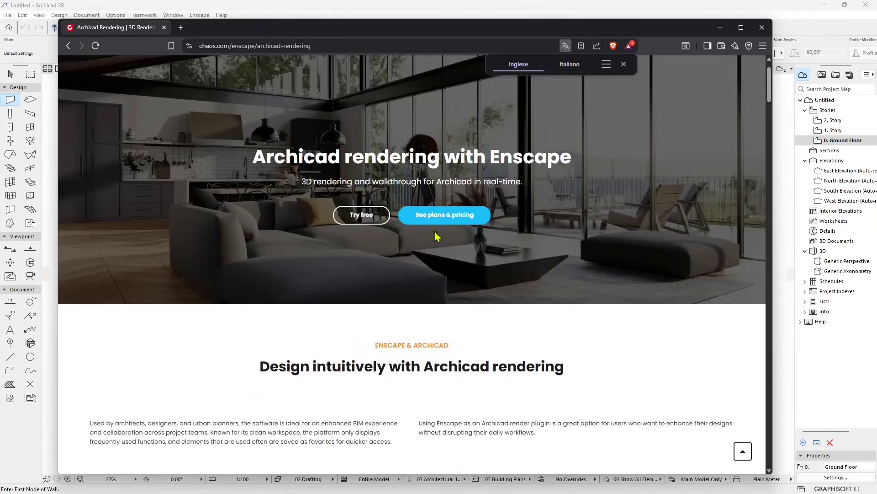
scroll(441, 315, down, 6)
scroll(441, 315, down, 15)
scroll(441, 315, down, 12)
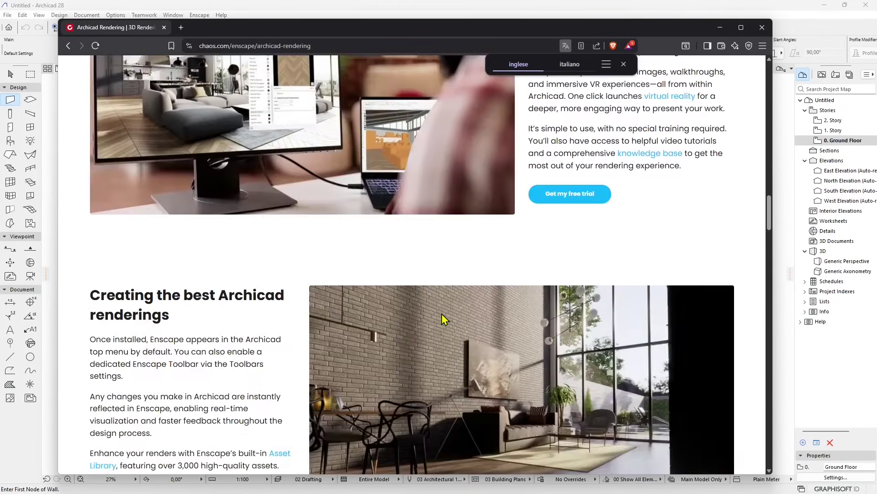
scroll(442, 318, down, 6)
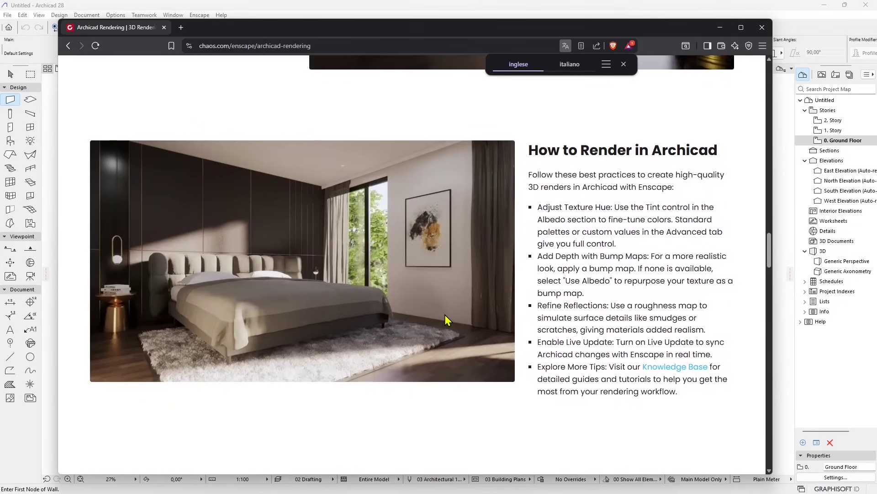
Review the page down to Plans & pricing, then run the Enscape-4.8.0.723 installer
scroll(445, 318, down, 3)
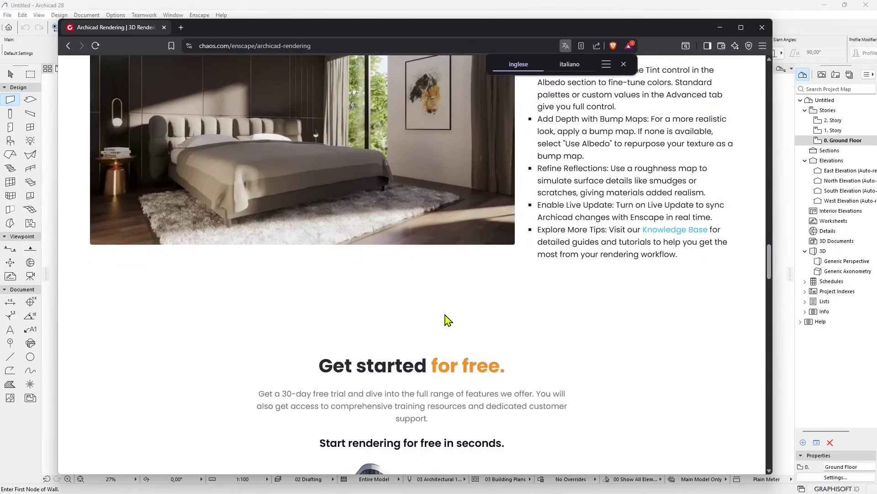
scroll(445, 316, up, 2)
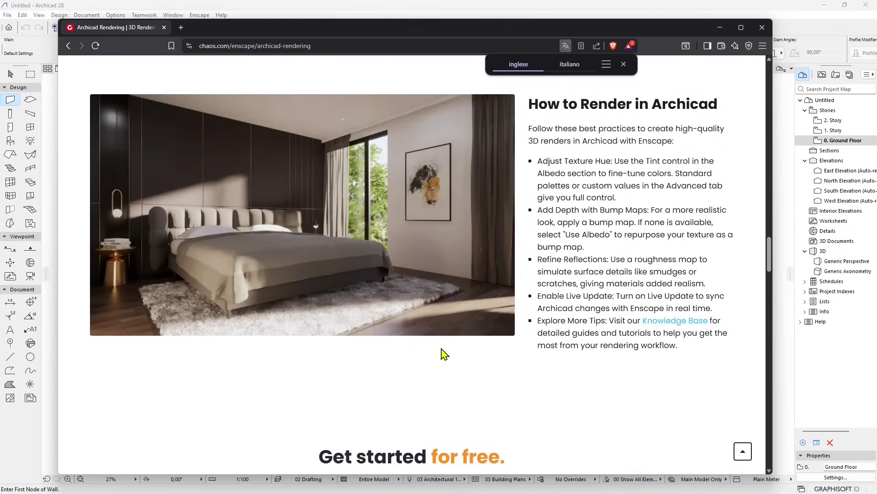
scroll(443, 354, down, 8)
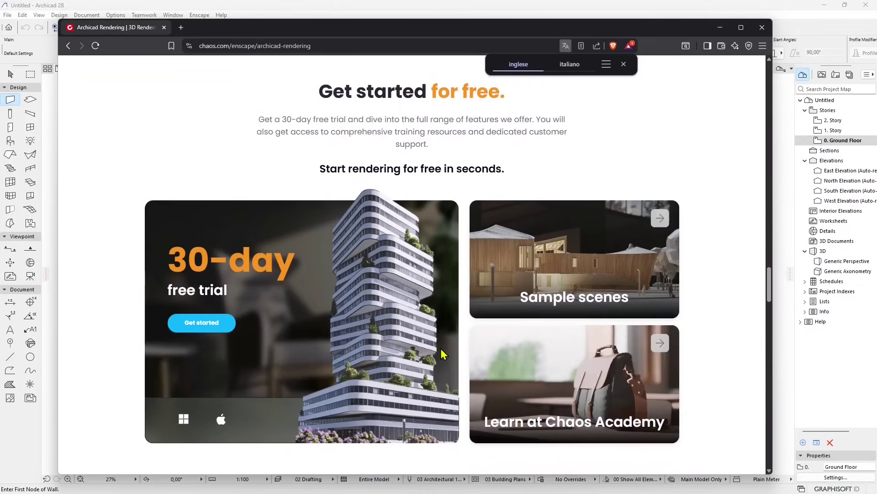
scroll(443, 354, down, 6)
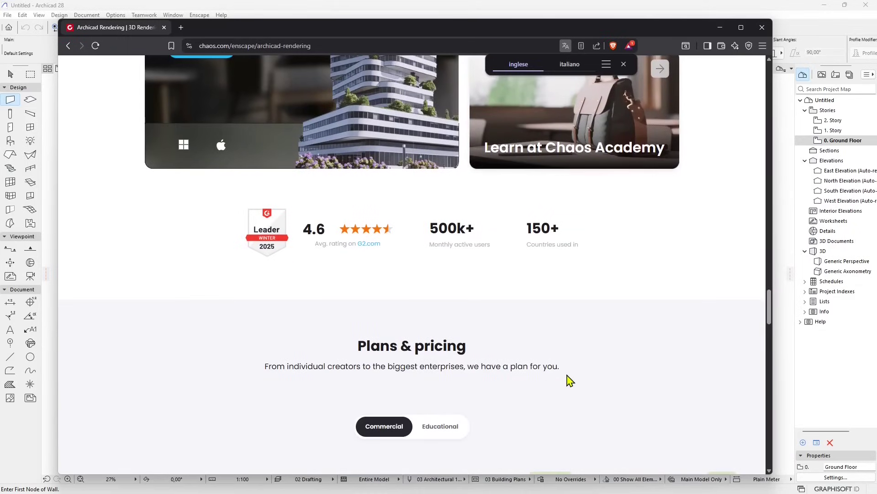
scroll(580, 381, down, 9)
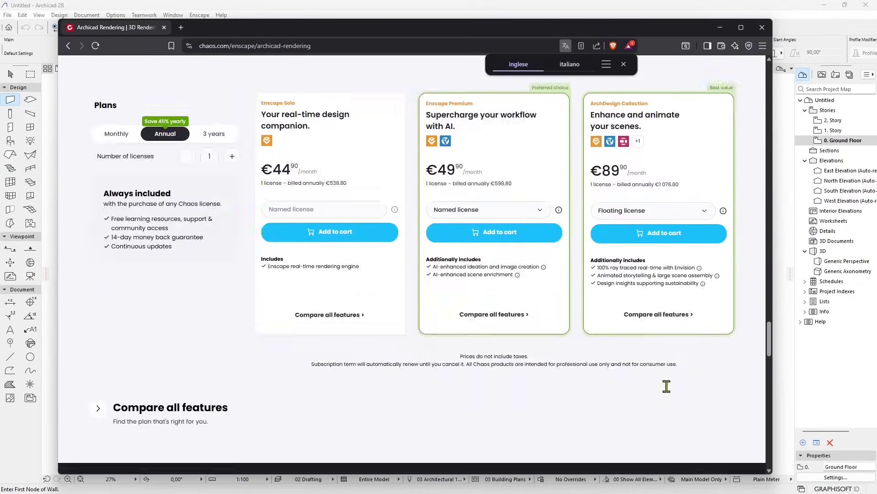
drag(770, 345, 740, 105)
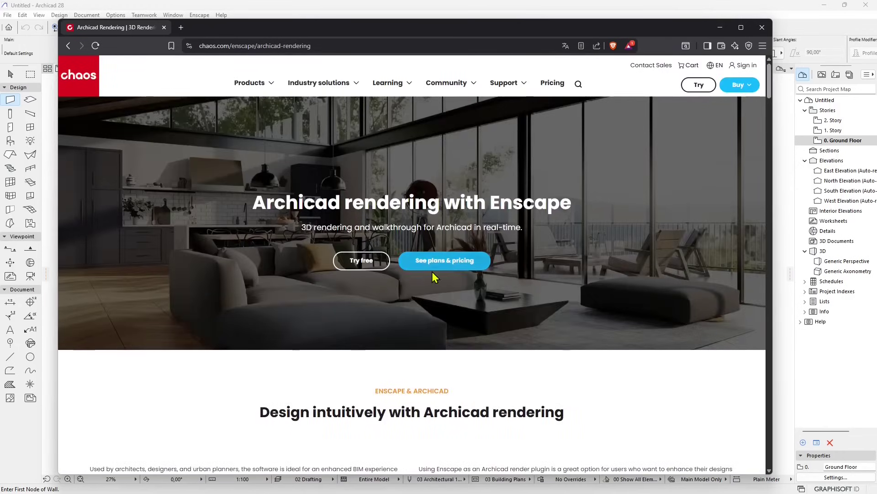
scroll(429, 375, down, 3)
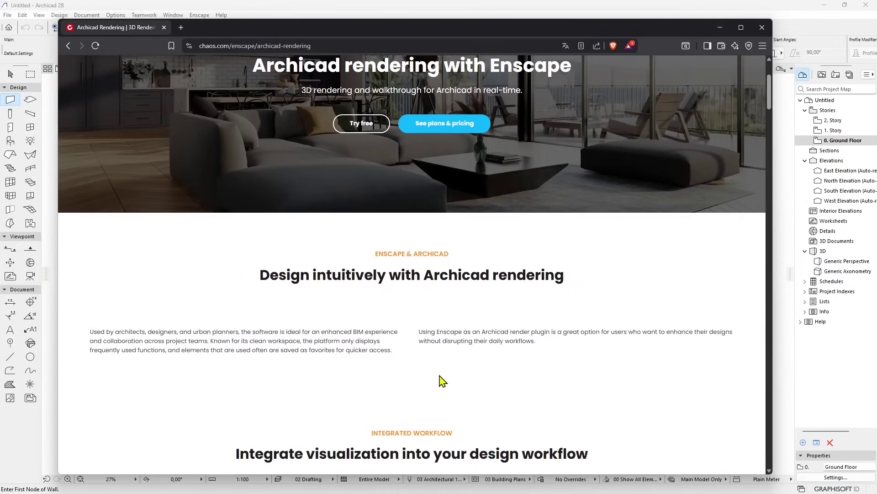
scroll(440, 382, up, 3)
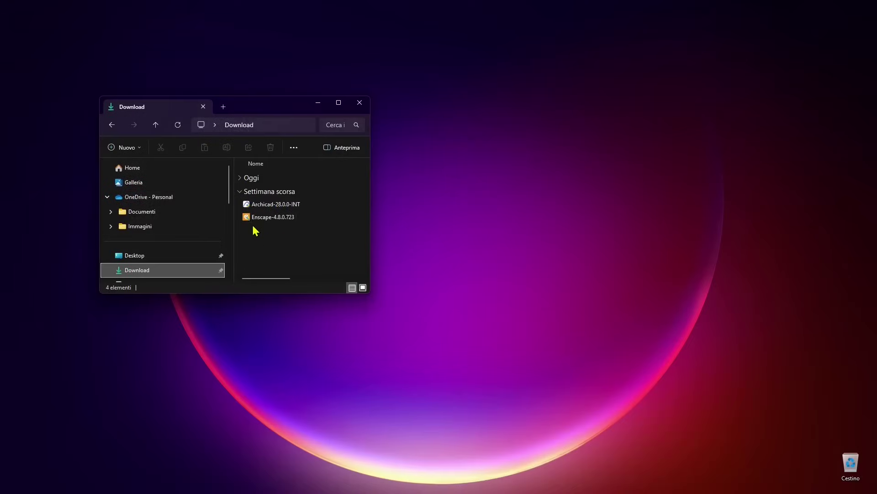
click(274, 224)
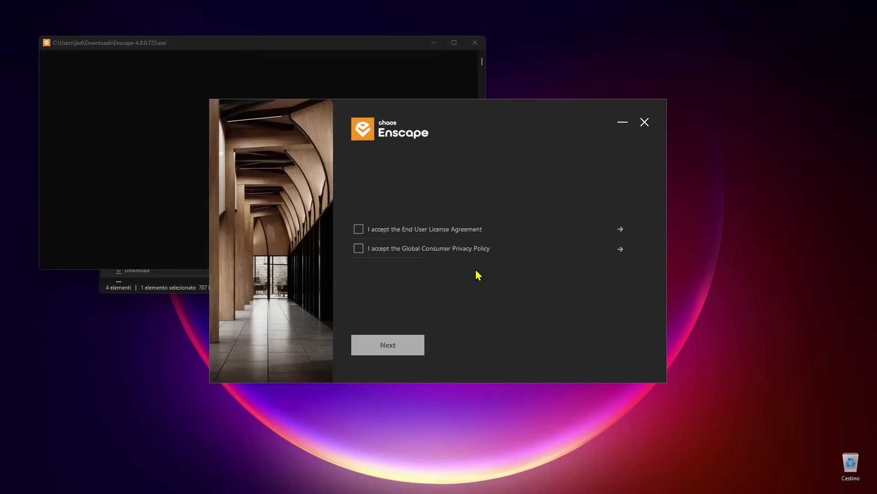
Accept the End User License Agreement and Global Consumer Privacy Policy and continue
click(359, 229)
click(359, 248)
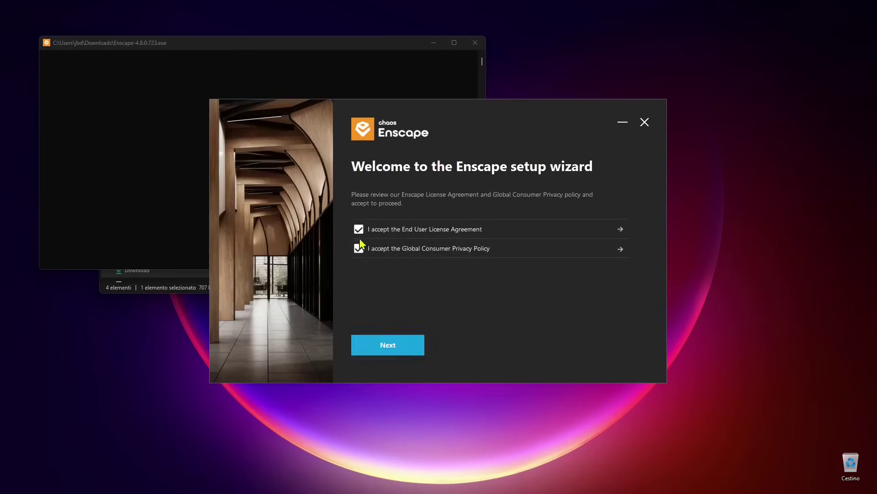
click(398, 355)
Keep Italiano, choose Advanced setup, and keep the default destination and local licensing
click(387, 227)
click(470, 227)
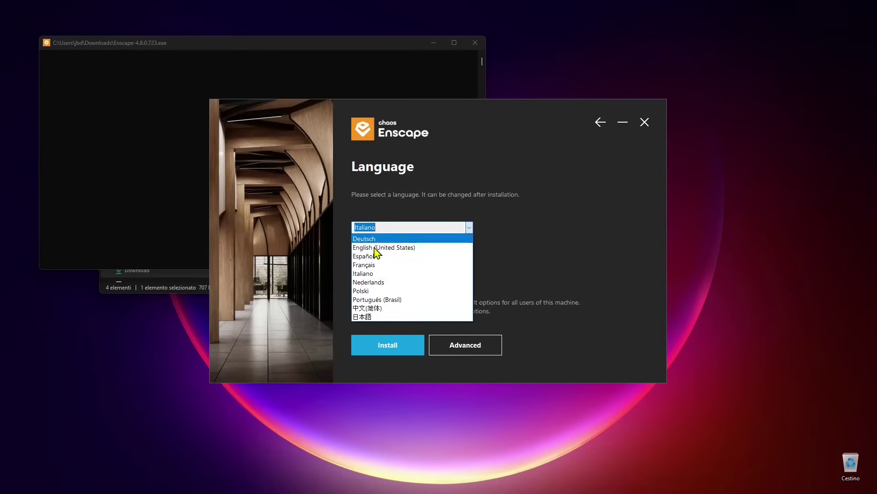
click(538, 253)
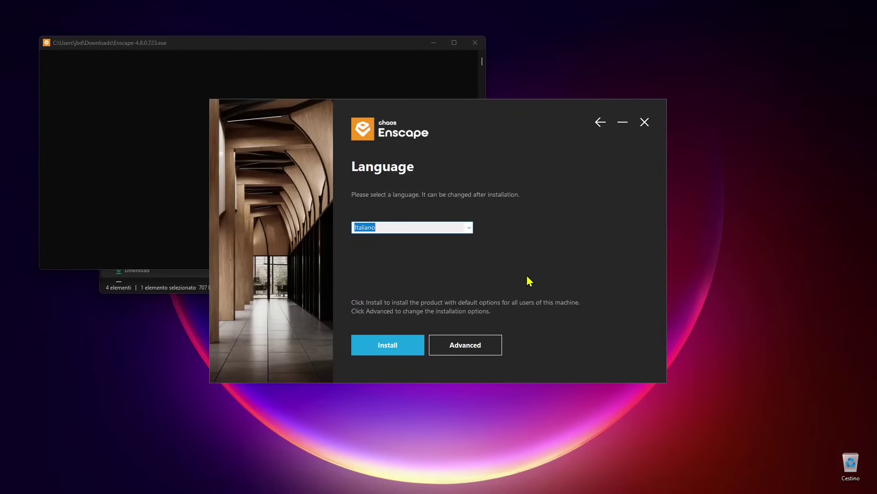
click(474, 351)
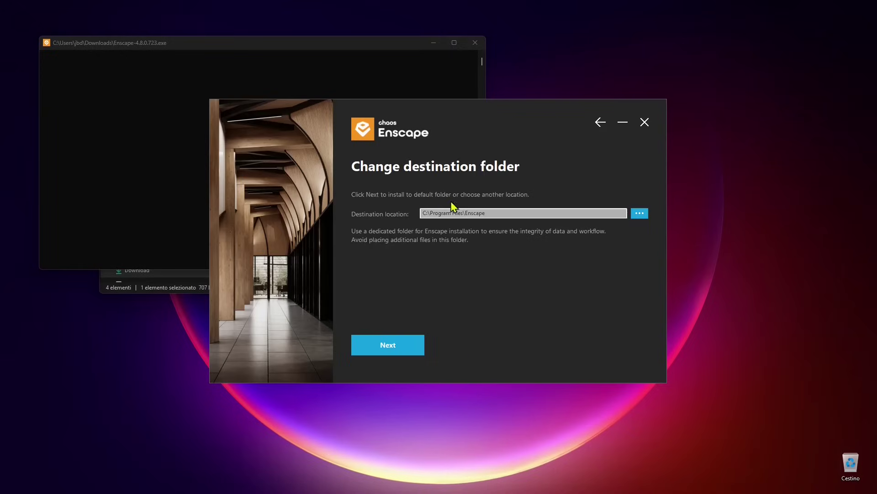
click(402, 352)
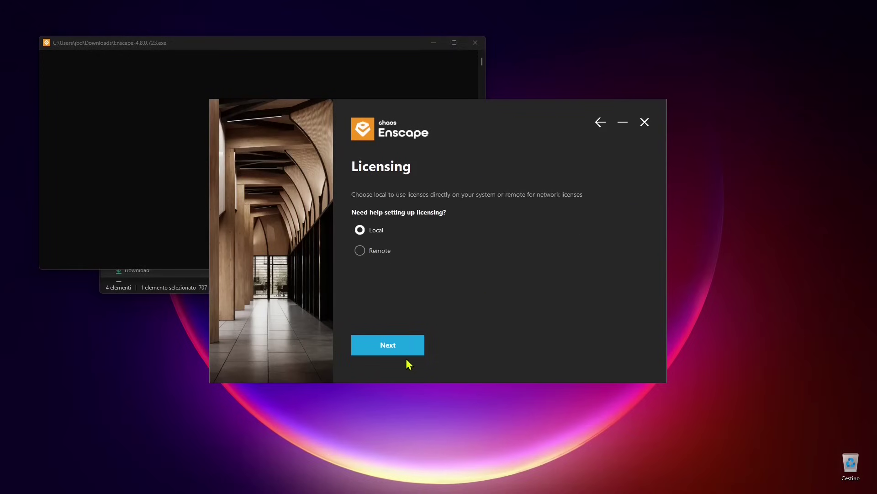
click(405, 353)
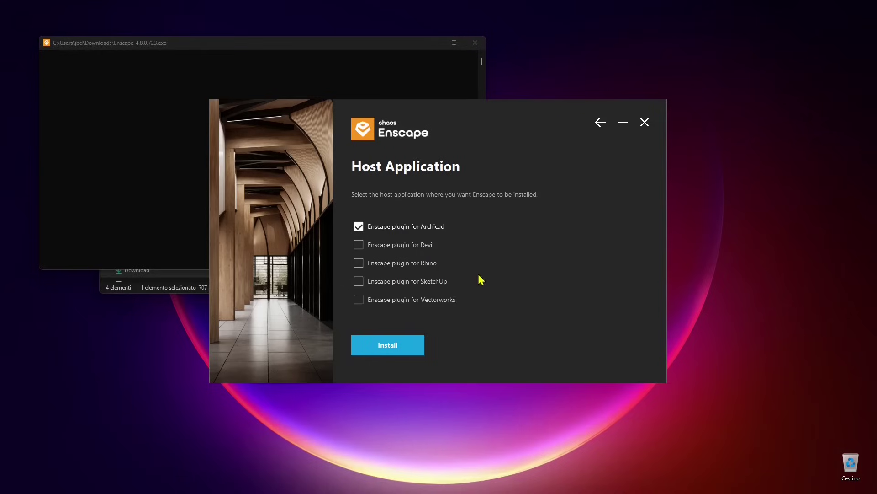
Quit the Enscape installer and close the Downloads folder window
click(645, 123)
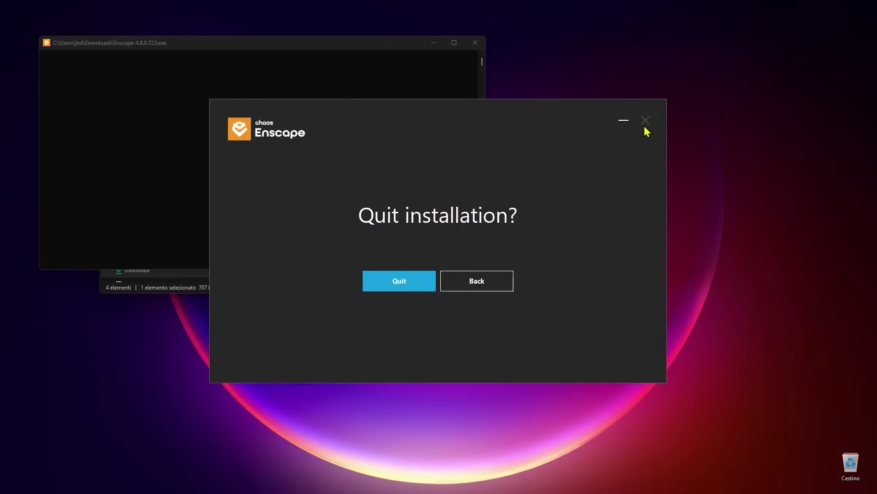
click(416, 280)
click(298, 271)
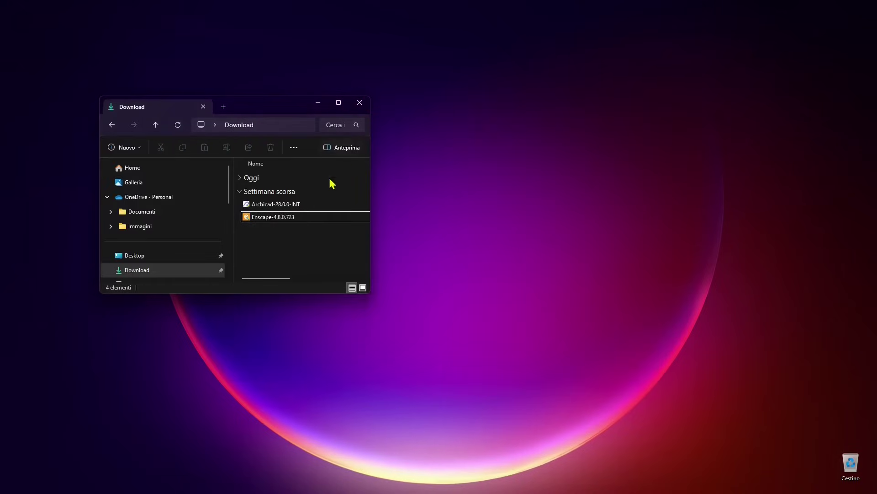
click(360, 105)
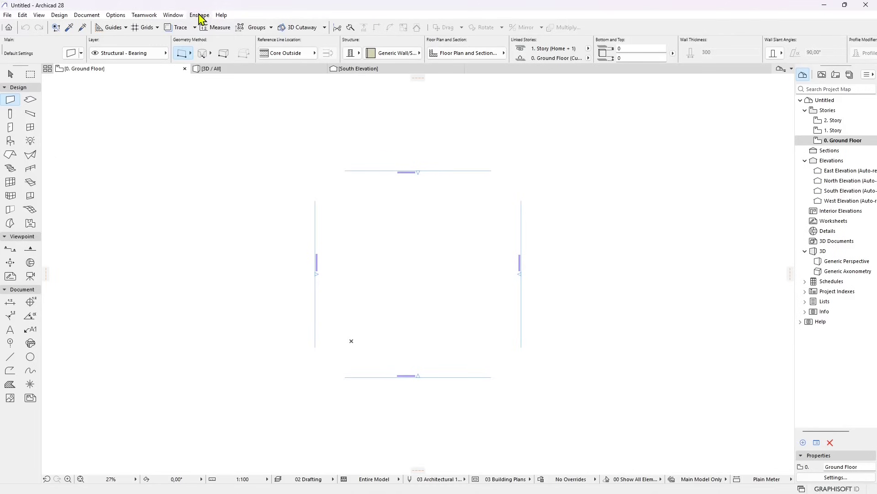
Show the Enscape Toolbar from the Enscape menu
click(200, 16)
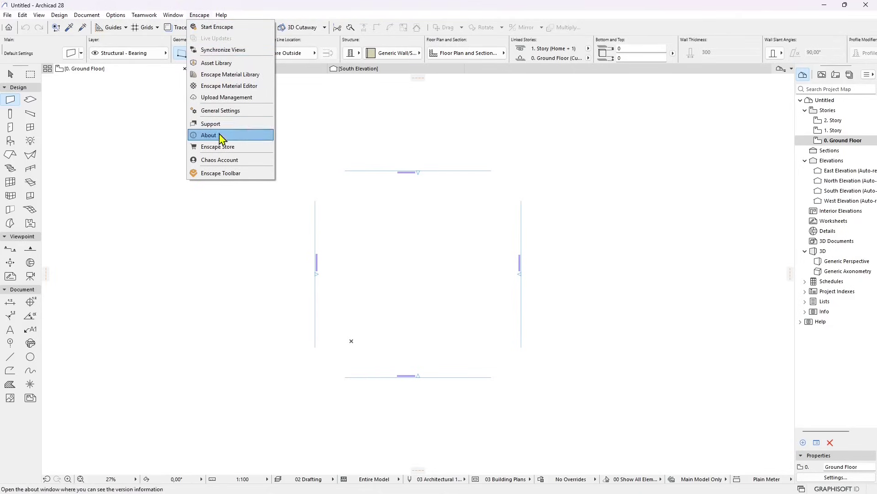
click(217, 175)
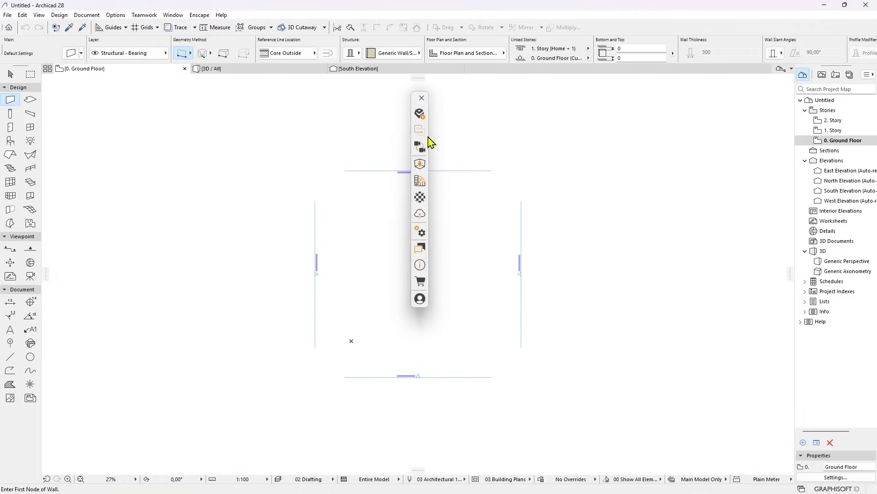
Position the floating Enscape toolbar at the upper left of the floor plan
drag(417, 102, 83, 103)
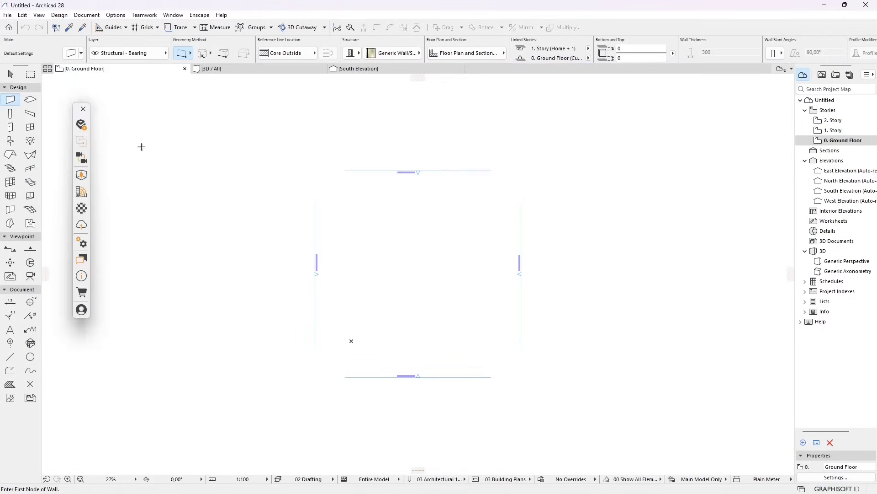
click(79, 122)
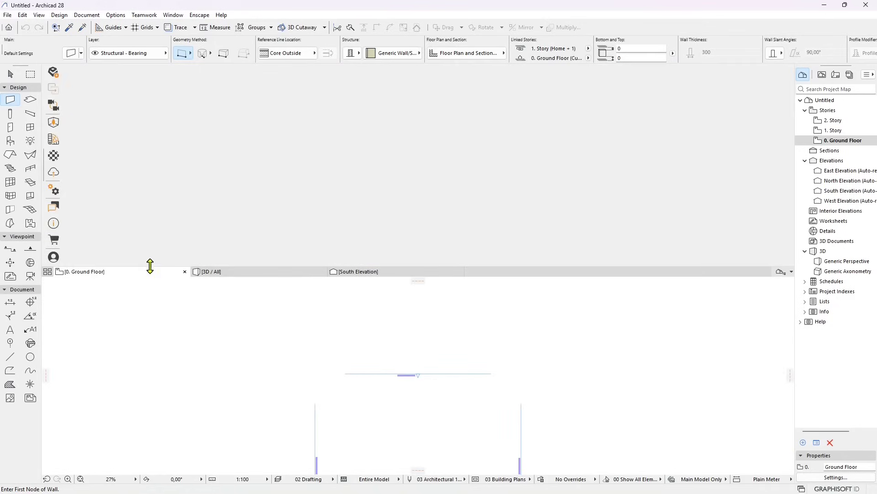
drag(149, 266, 172, 112)
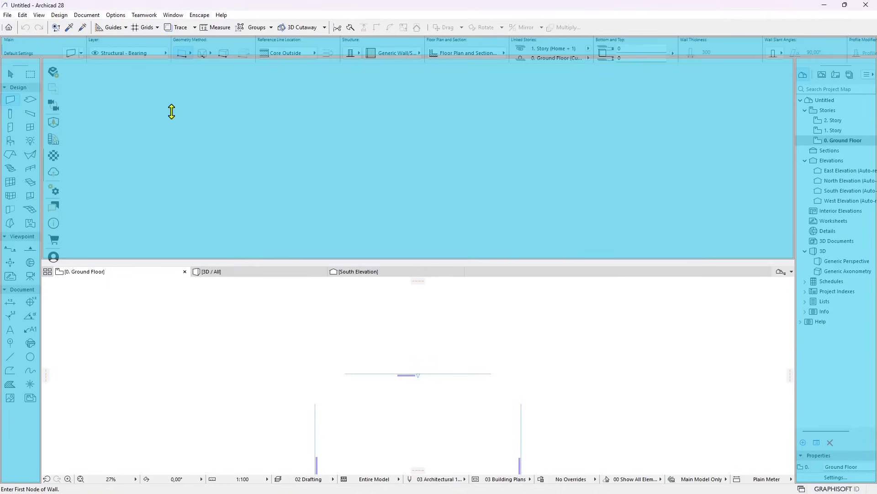
drag(157, 223, 137, 290)
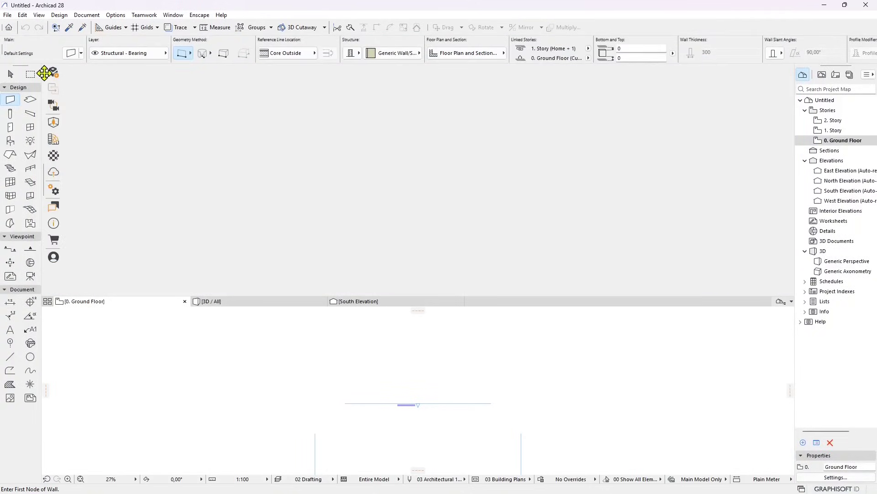
drag(51, 68, 120, 336)
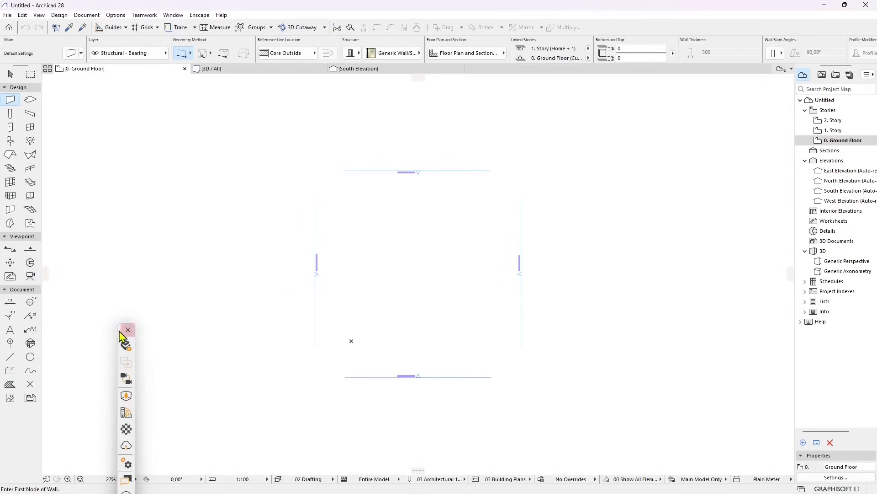
drag(121, 325, 79, 135)
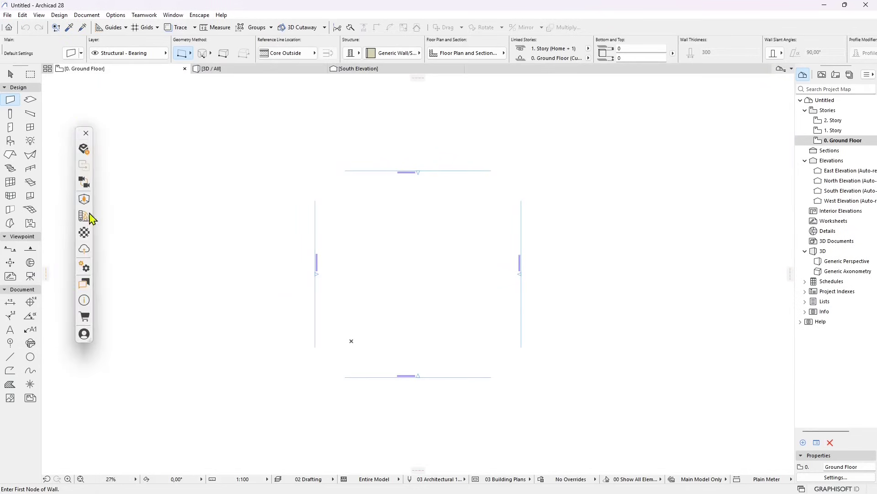
Open Enscape's General Settings from the Enscape menu
click(196, 21)
click(208, 16)
click(201, 19)
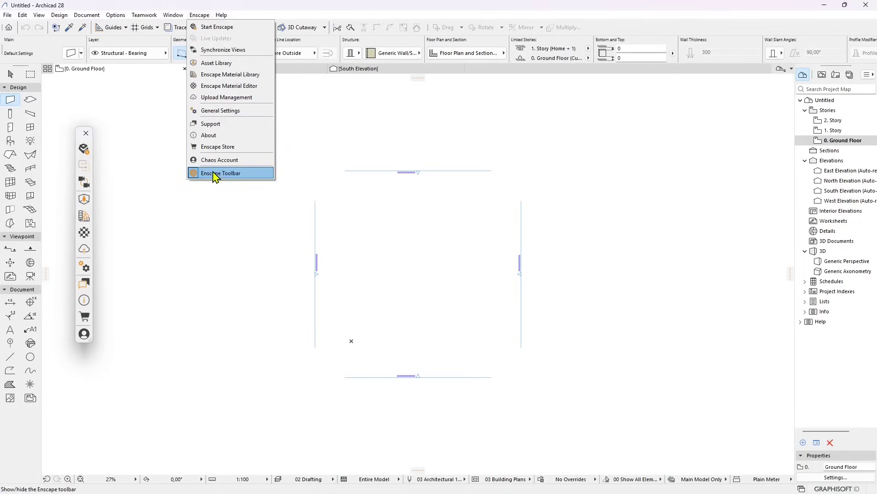
click(230, 113)
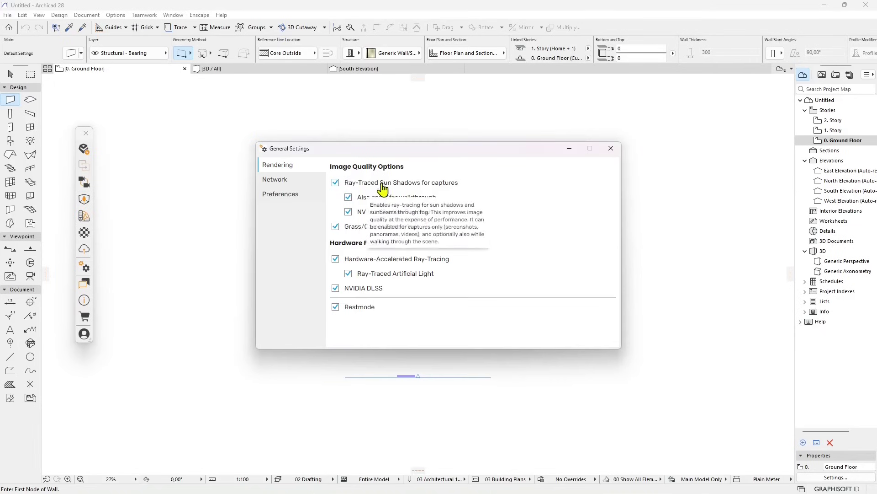
Review the Rendering options, then the Network and Preferences pages of General Settings
mouse_move(379, 215)
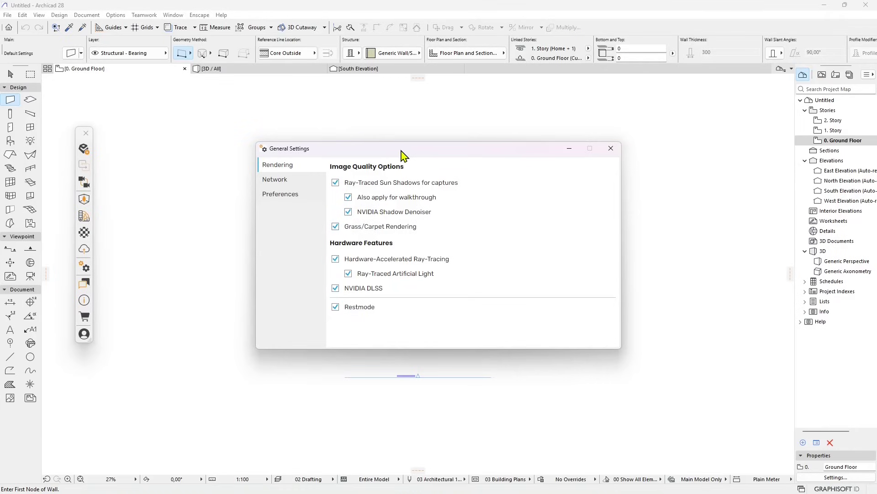
click(283, 180)
click(285, 199)
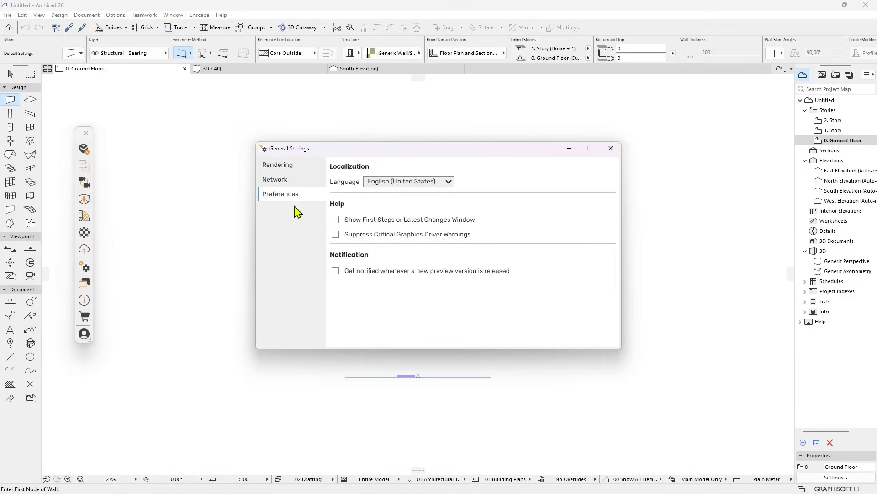
Change Enscape's Language to Italiano and close General Settings
click(397, 182)
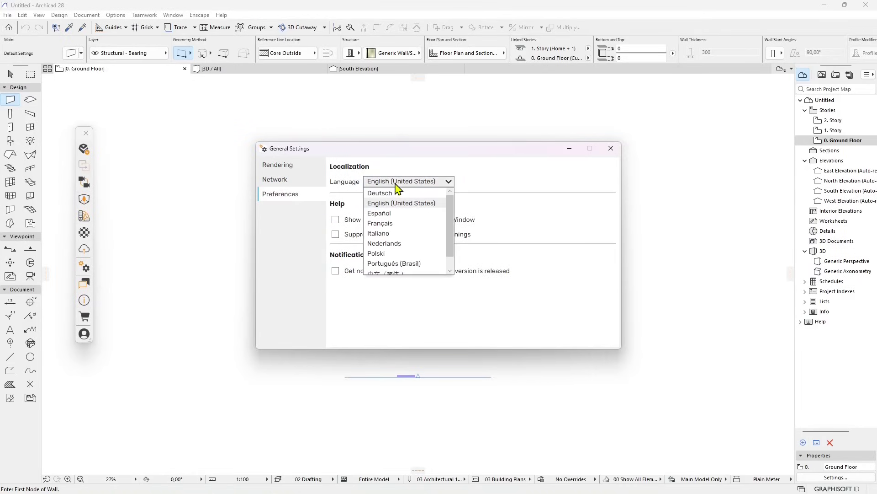
scroll(391, 263, down, 1)
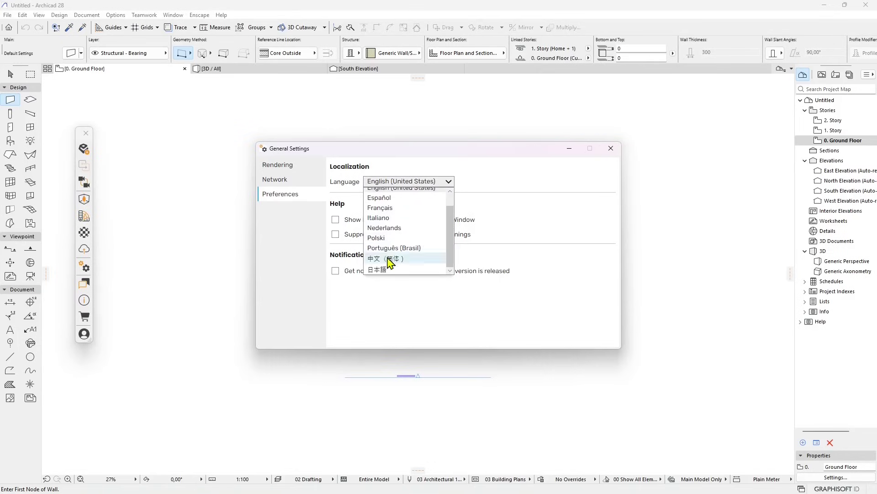
scroll(389, 249, up, 1)
click(388, 234)
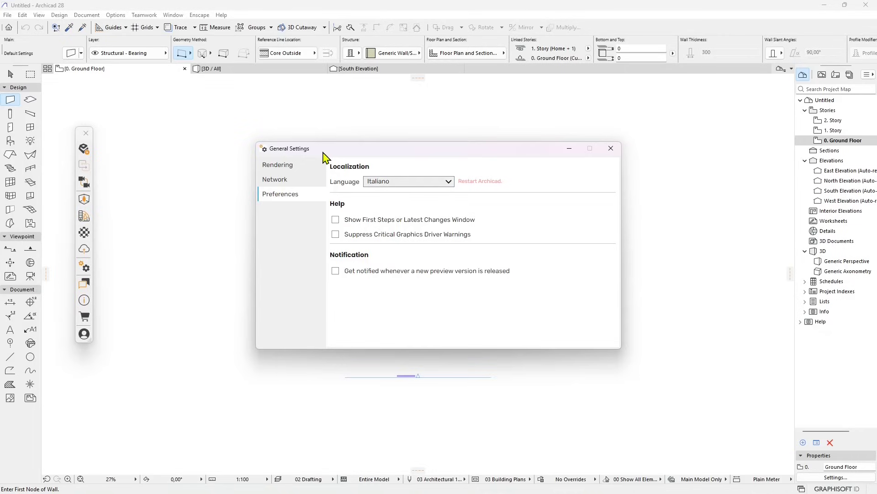
click(612, 149)
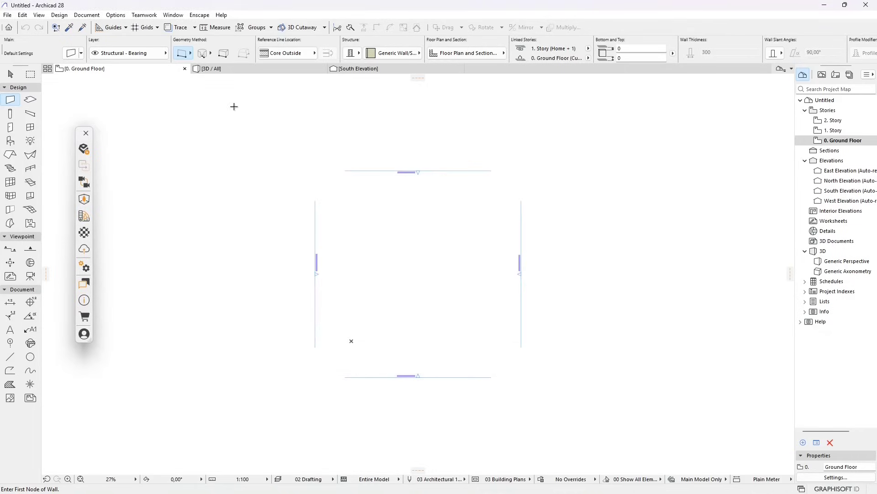
click(201, 15)
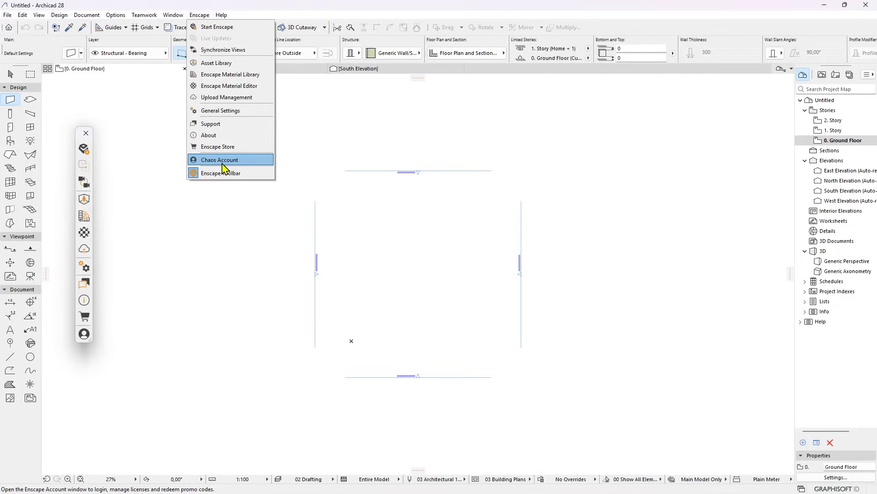
click(226, 201)
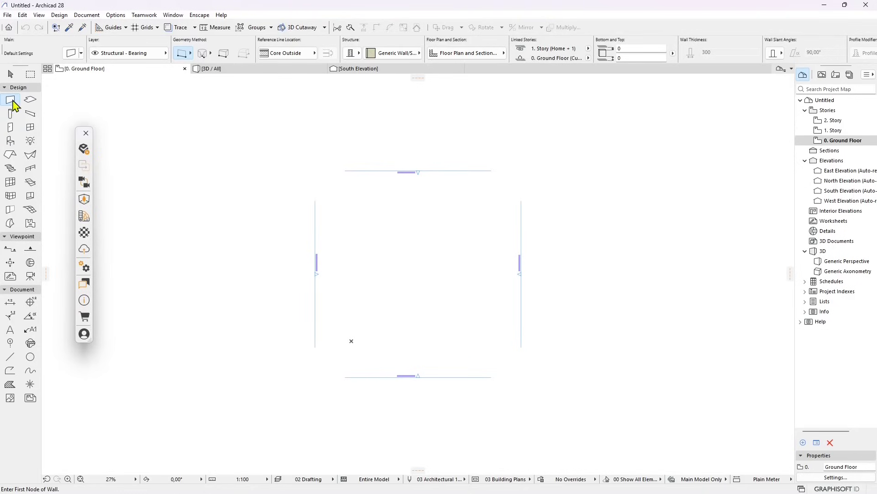
Draw five walls on the plan, including a horizontal one crossed by a diagonal
click(392, 205)
click(362, 280)
click(423, 233)
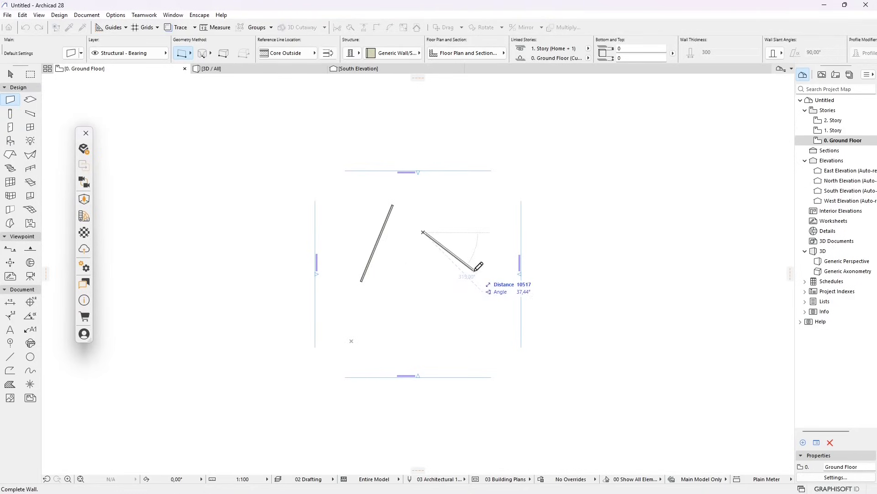
click(475, 270)
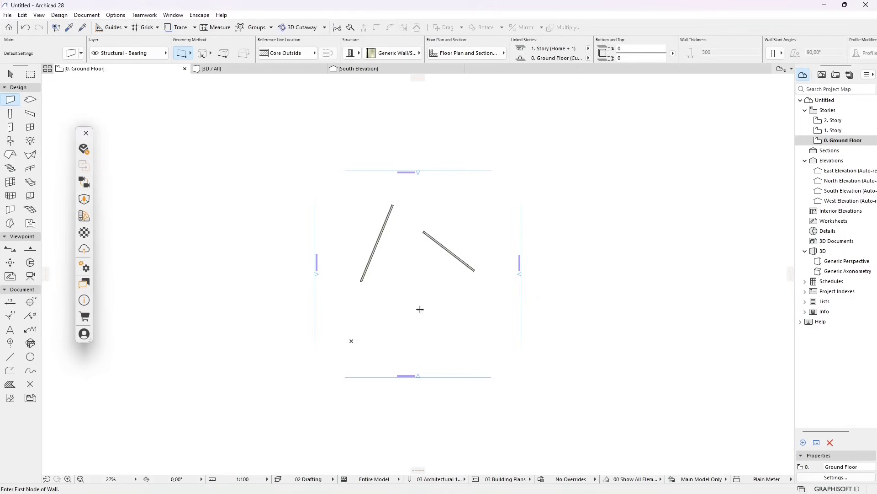
click(366, 318)
click(429, 355)
click(483, 298)
click(393, 299)
click(403, 262)
click(429, 320)
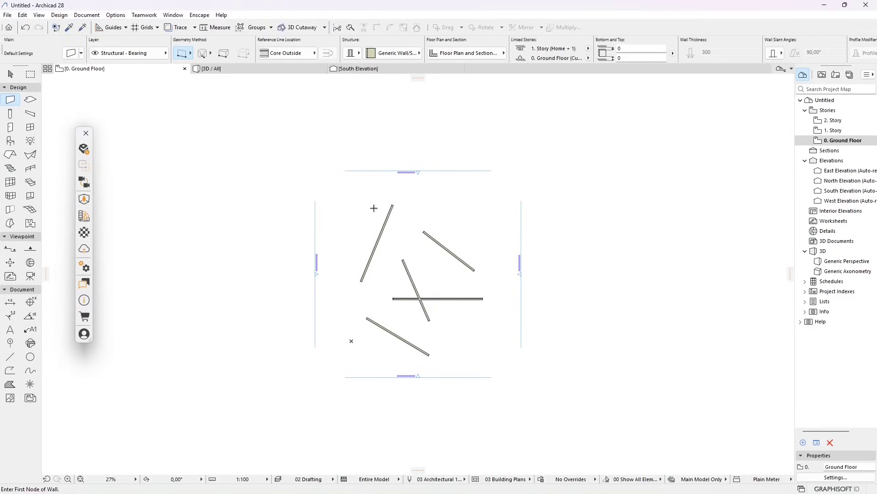
Draw a rectangular slab enclosing all the walls
click(30, 100)
click(337, 182)
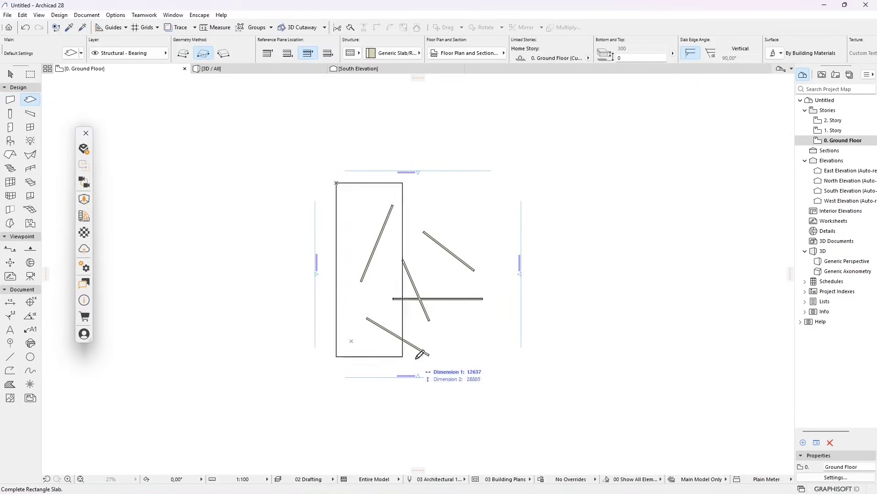
click(501, 367)
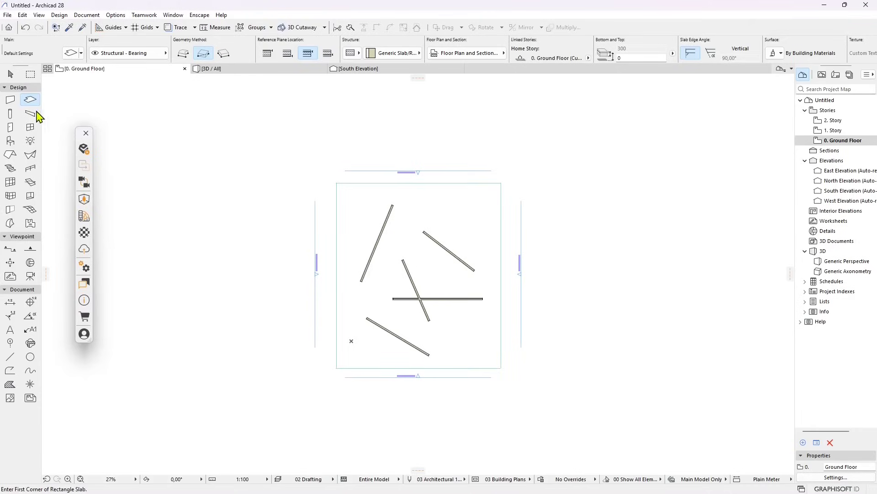
Add a 1° pitch roof pivoting on the slab's left edge and view it in 3D
click(10, 155)
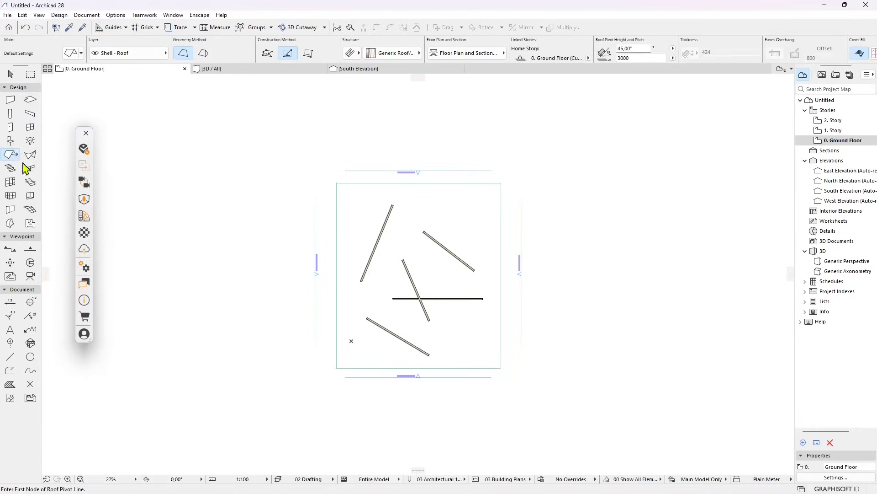
double_click(637, 51)
text(1)
key(Return)
click(344, 191)
click(347, 358)
click(362, 204)
key(F3)
shift+middle_drag(386, 358, 442, 375)
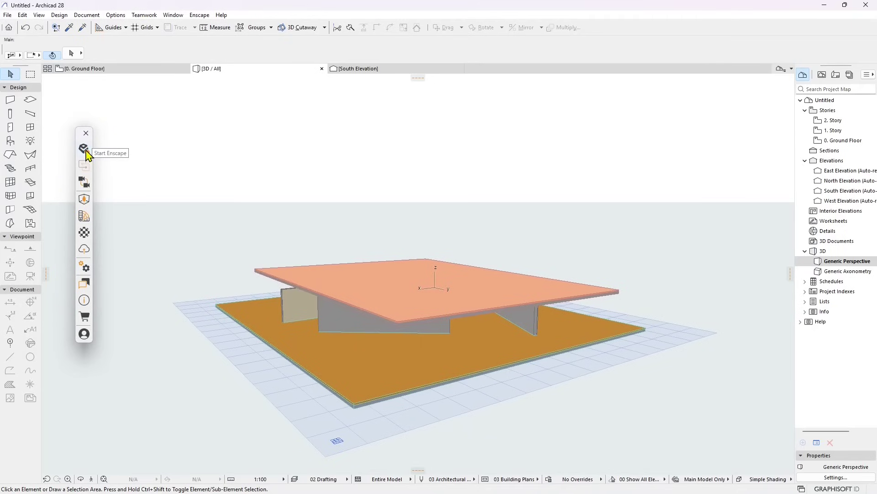
Start Enscape live rendering and lower the camera toward eye level
click(199, 15)
click(206, 27)
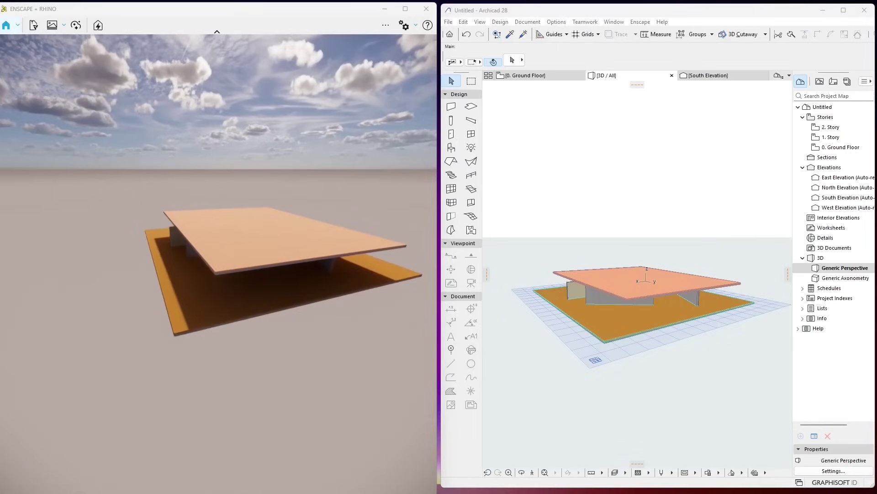
right_drag(161, 320, 182, 290)
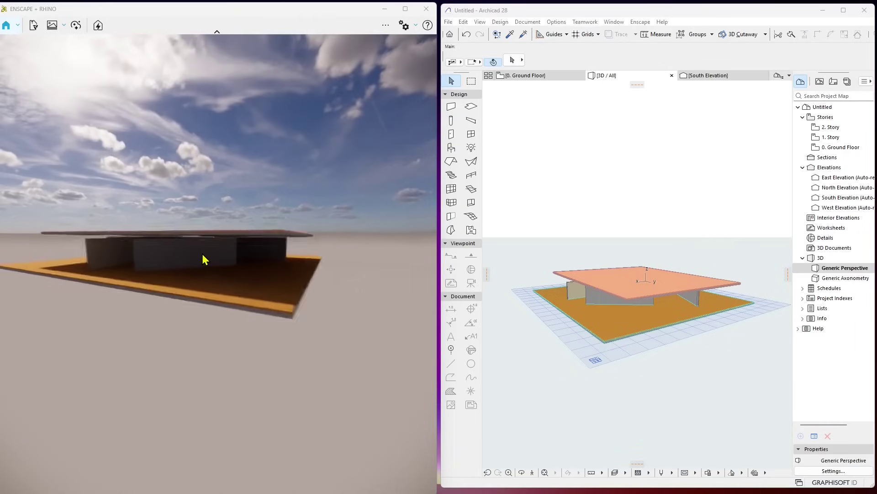
scroll(202, 255, up, 3)
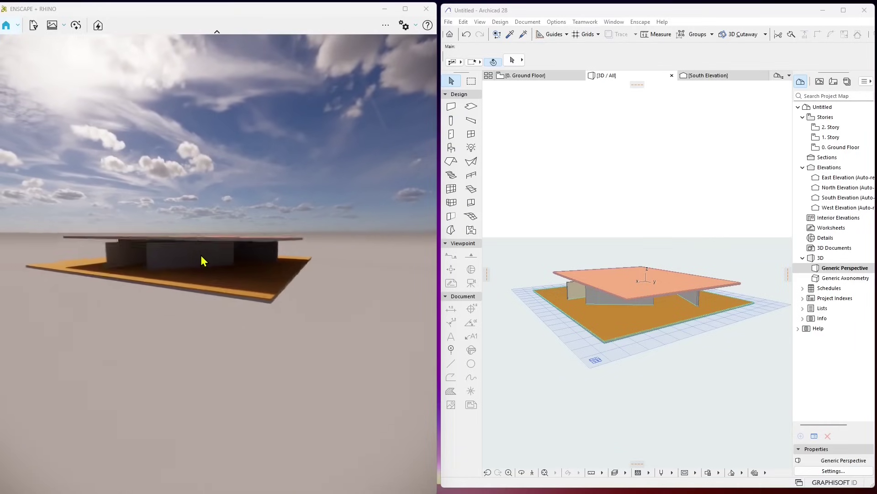
right_drag(202, 255, 221, 276)
Fly the Enscape camera around the building close under the roof edge
key(w)
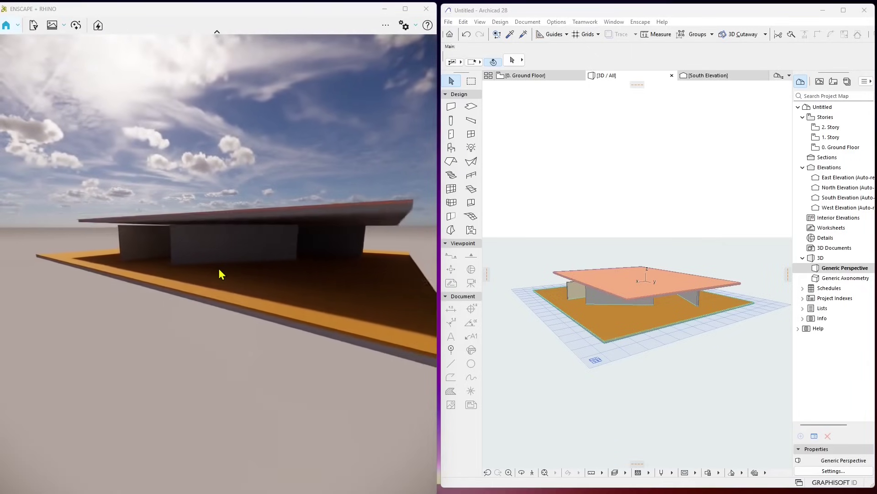
key(w)
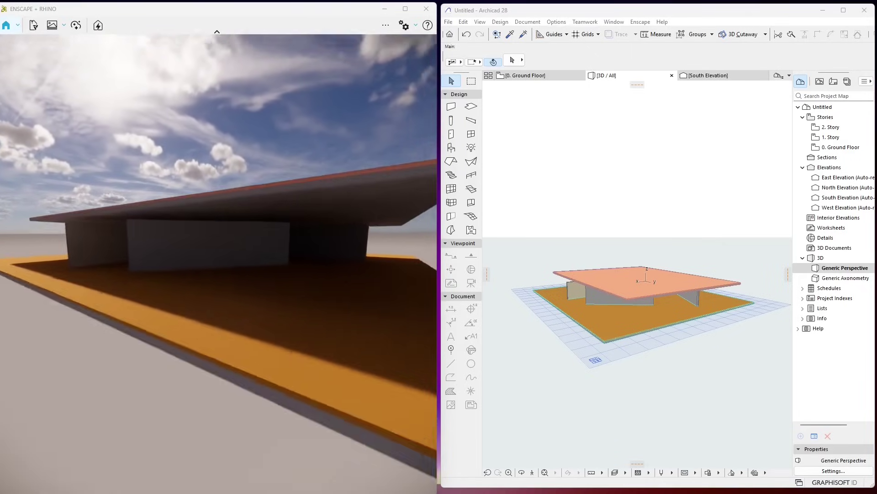
key(w)
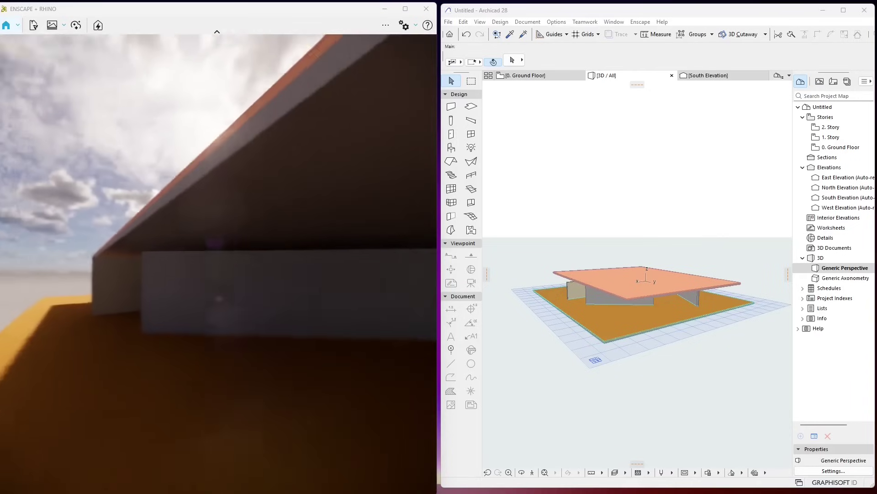
key(w)
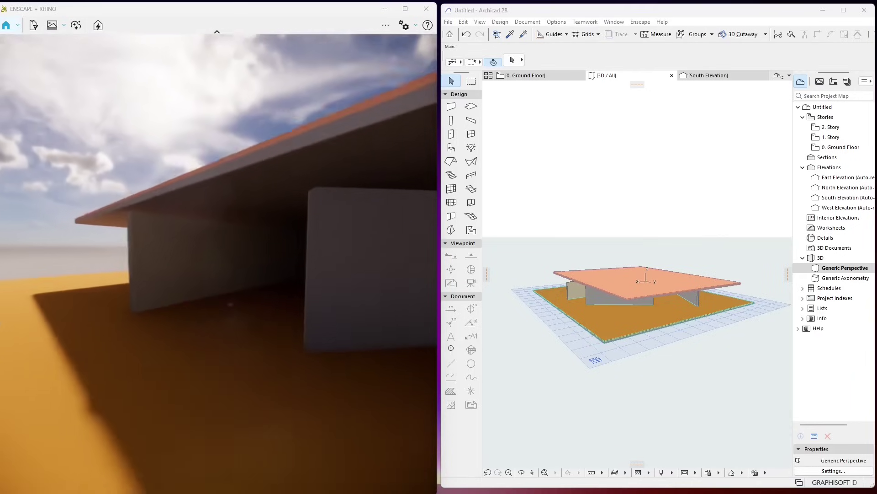
key(w)
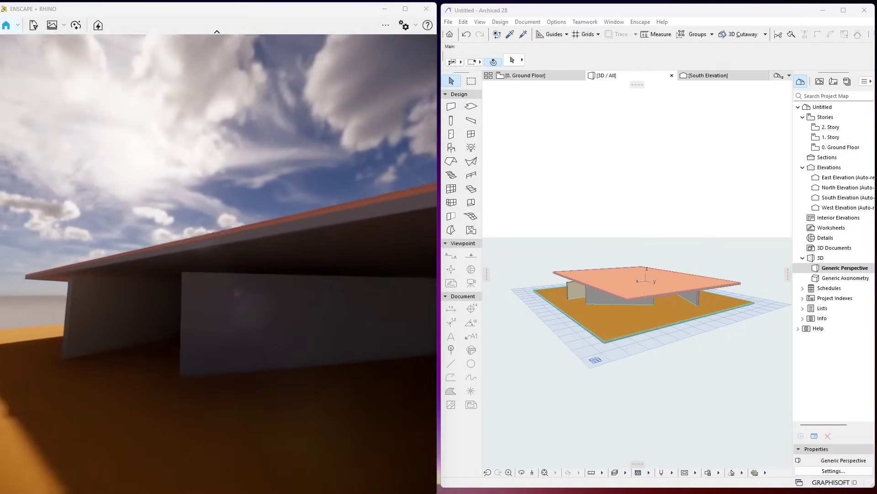
key(w)
scroll(625, 349, up, 5)
shift+middle_drag(618, 271, 619, 336)
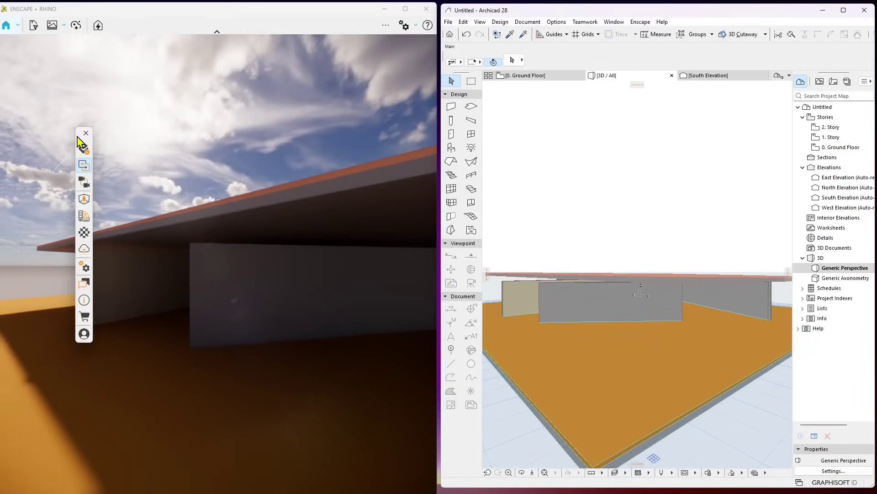
Move the Enscape tools panel onto the Archicad 3D view and zoom the render out
drag(84, 141, 499, 171)
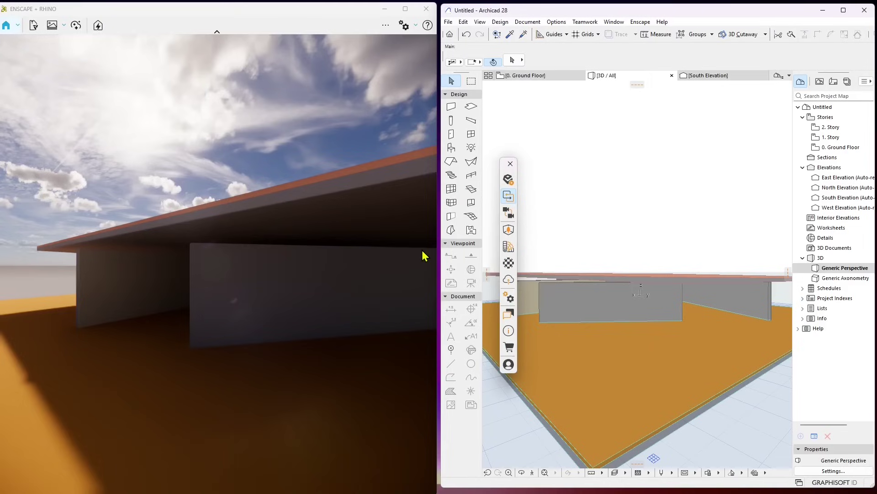
scroll(188, 354, down, 5)
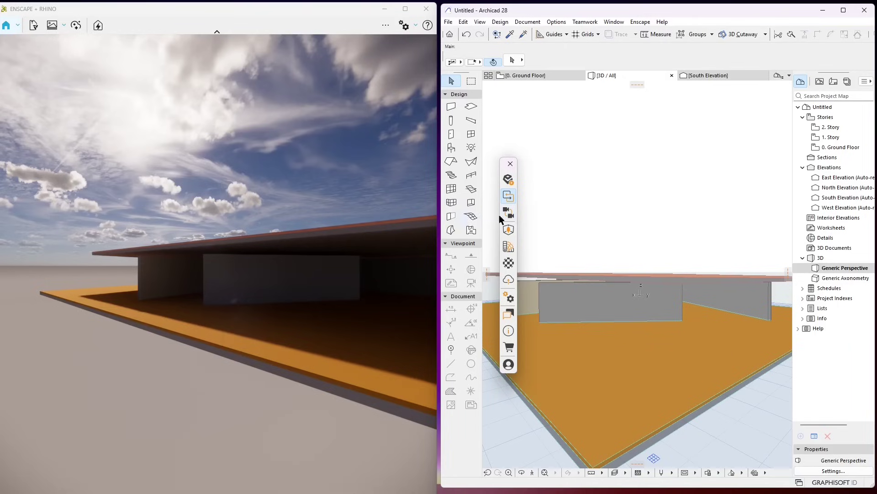
Synchronize the Enscape camera with Archicad's 3D view, then orbit so both views show the same perspective
click(511, 216)
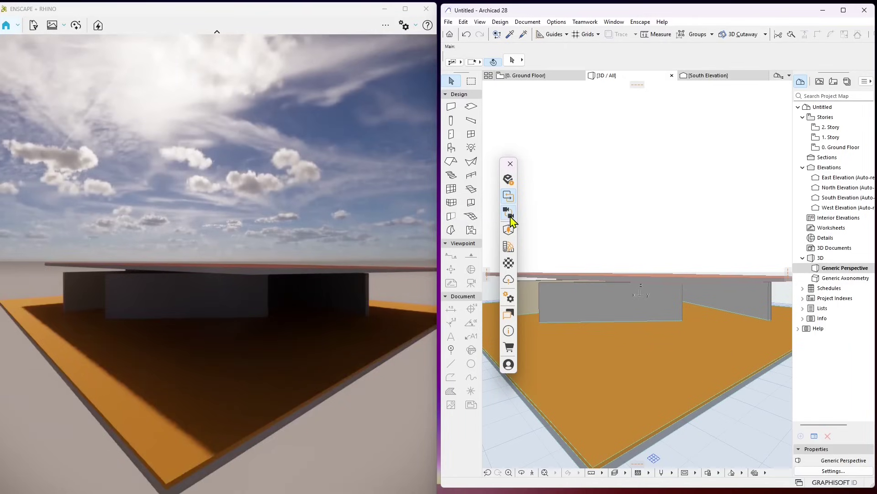
right_click(627, 237)
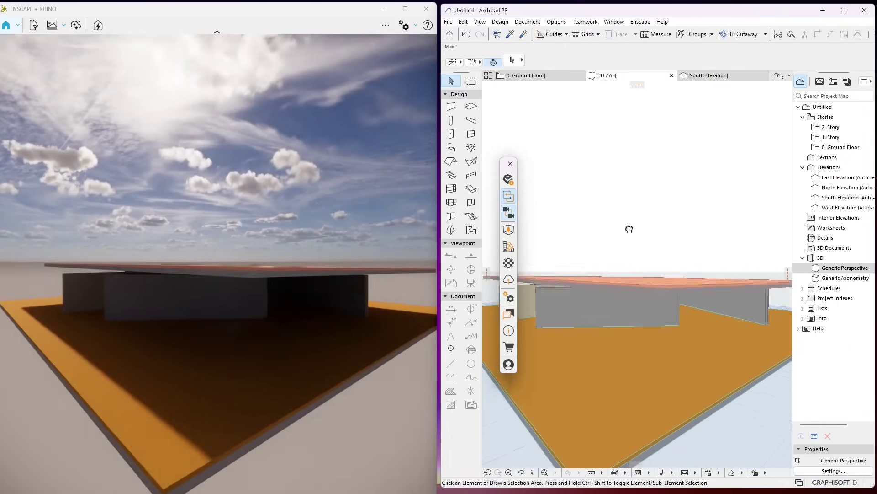
shift+middle_drag(627, 229, 594, 298)
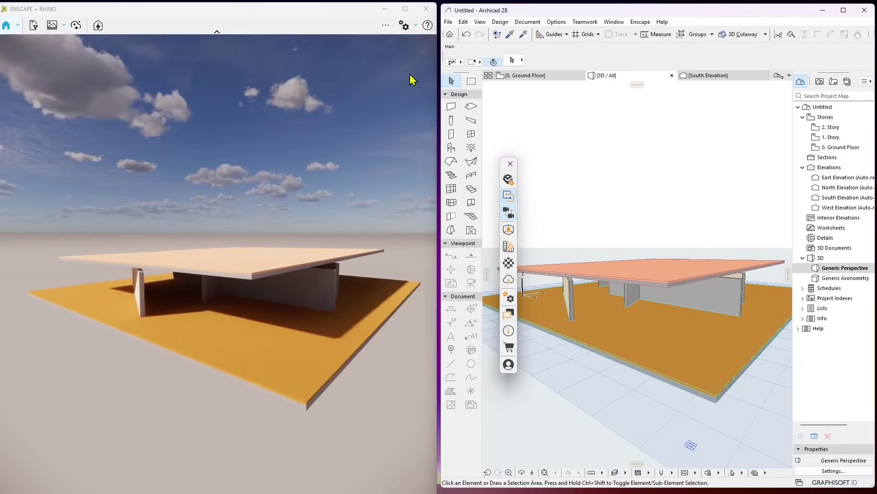
click(415, 26)
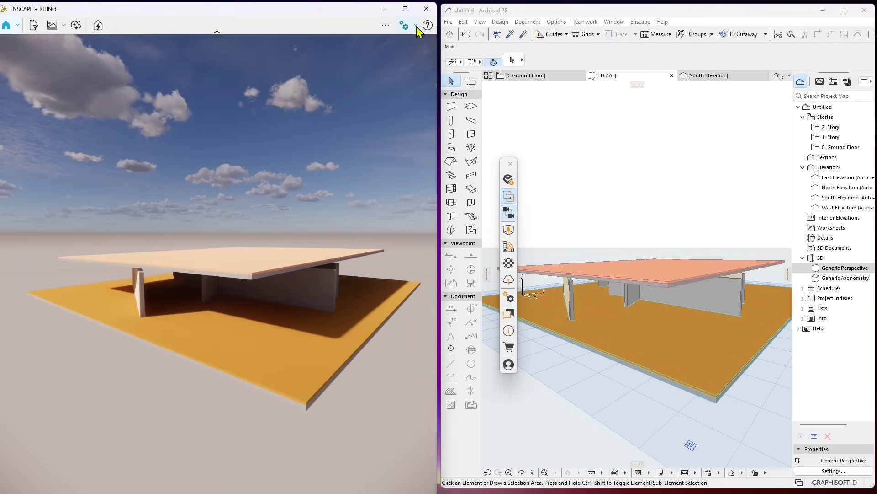
Open Enscape's Visual Settings from the gear menu, shift it slightly right, and close it
click(417, 26)
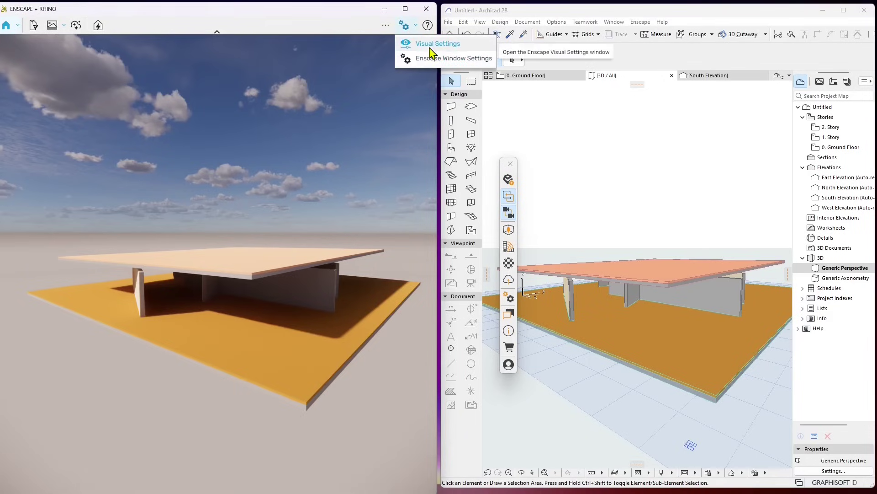
click(430, 48)
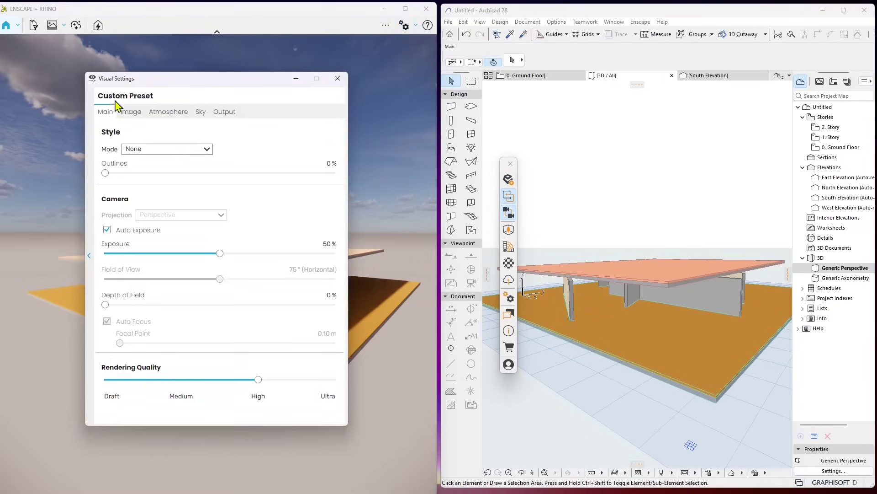
drag(156, 85, 172, 85)
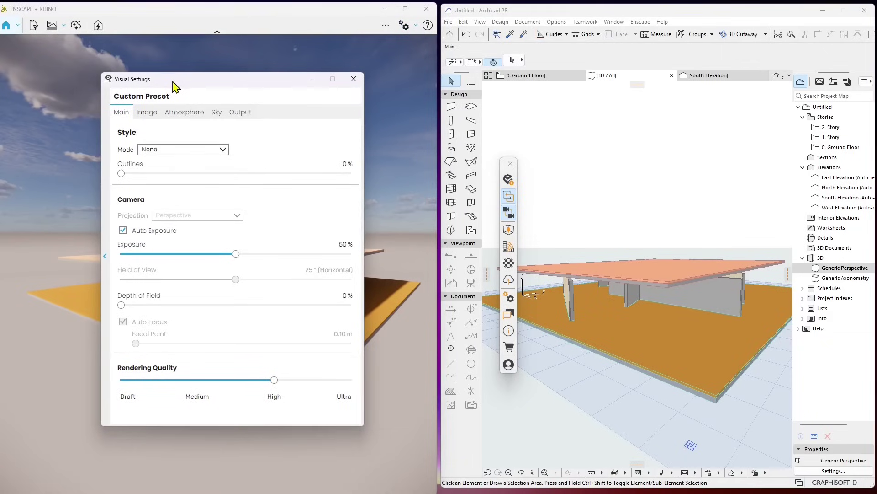
click(353, 79)
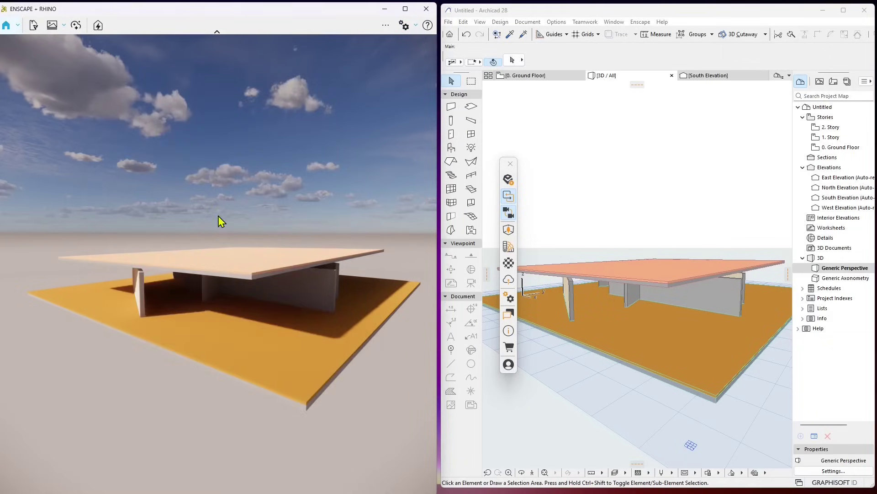
click(404, 25)
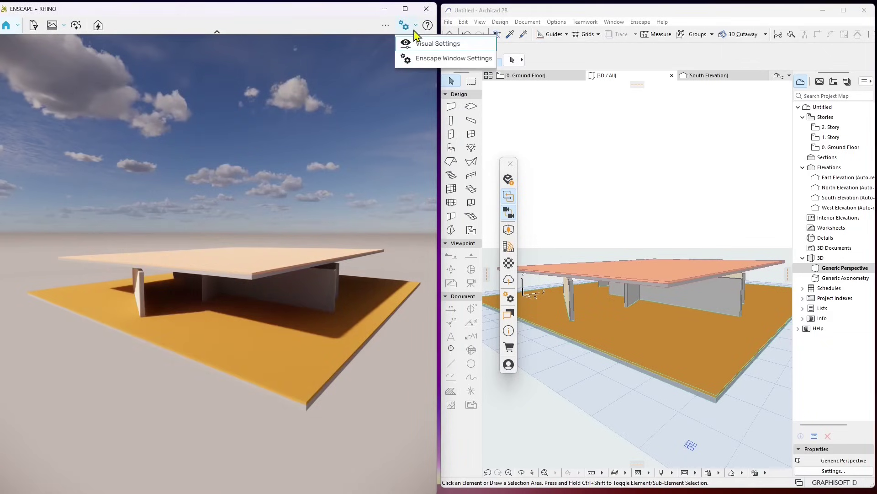
In Enscape Window Settings Customization, remove the custom loading screen image and window icon
click(417, 61)
click(148, 130)
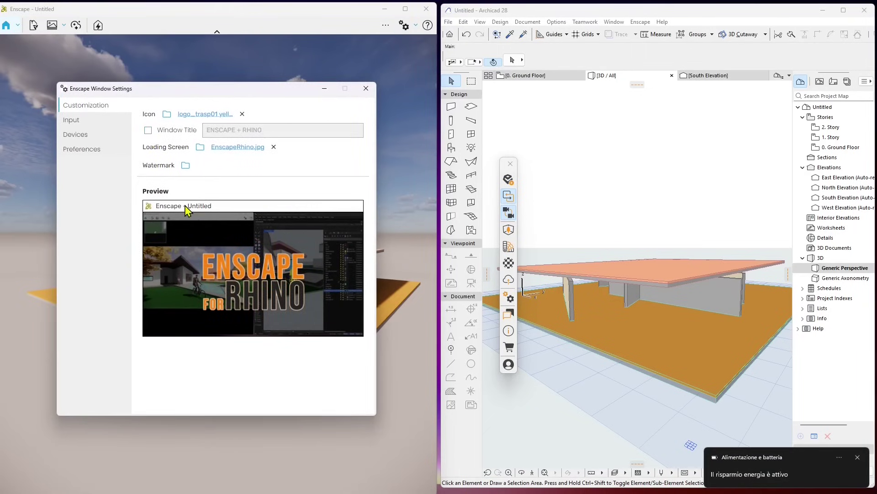
click(274, 147)
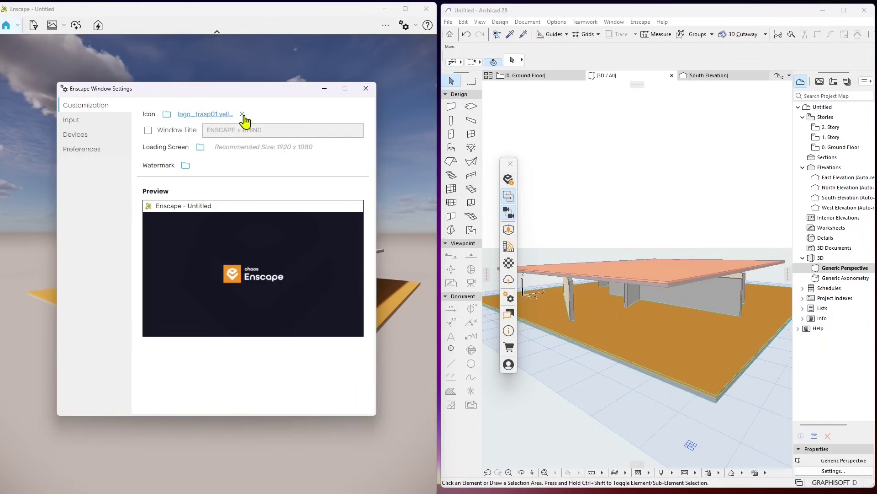
click(242, 114)
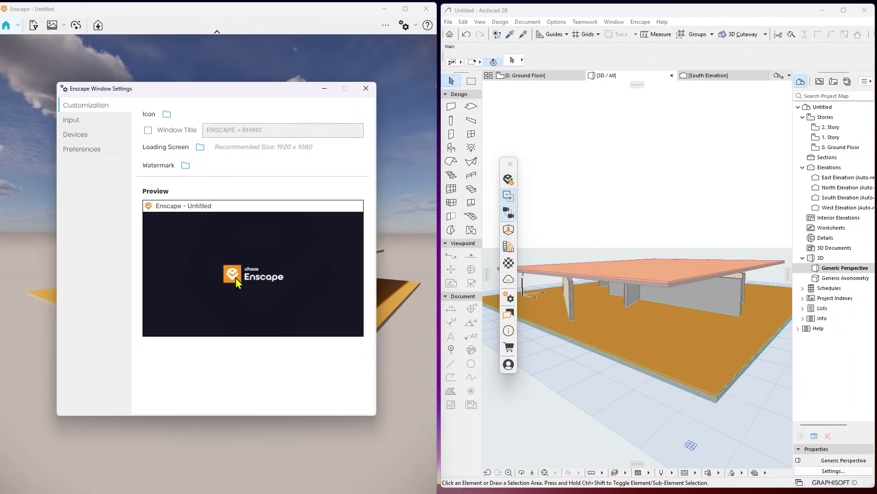
Re-enable the custom window title and rename it ENSCAPE + ARCHICAD
click(148, 131)
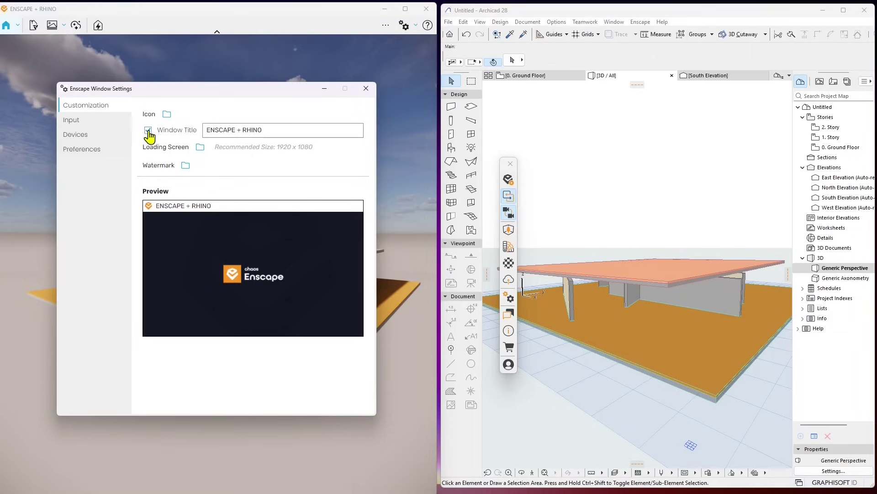
drag(243, 131, 309, 146)
text(a)
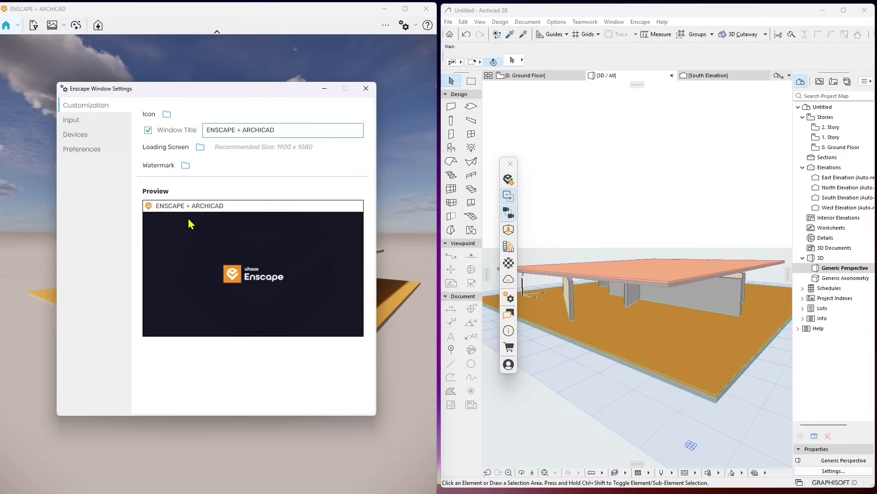
click(93, 123)
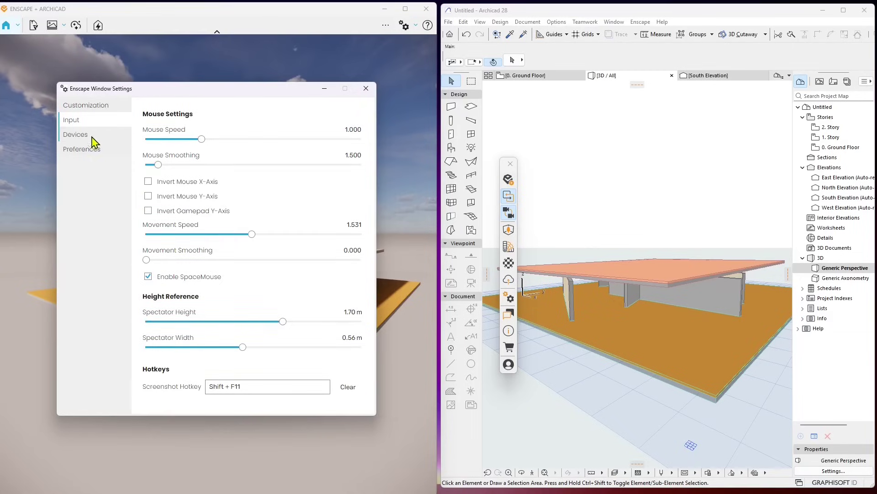
On the Preferences page, tick pinning the Enscape window on top of the host application
click(76, 134)
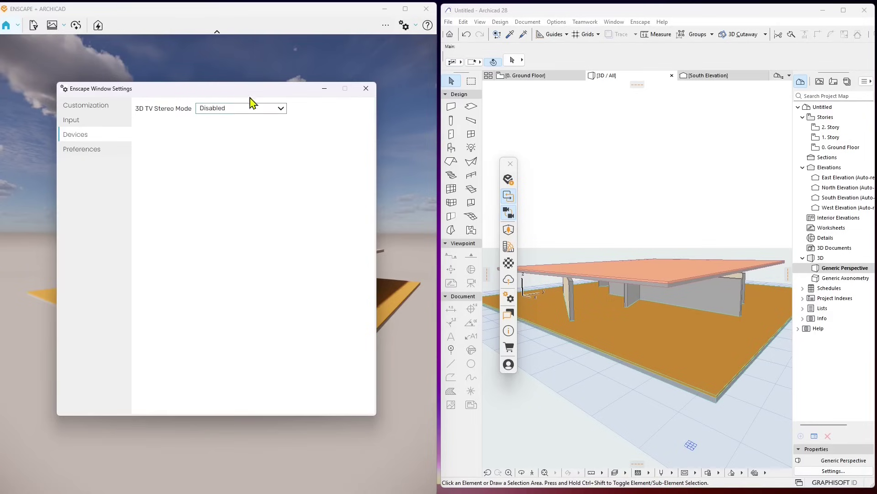
click(88, 153)
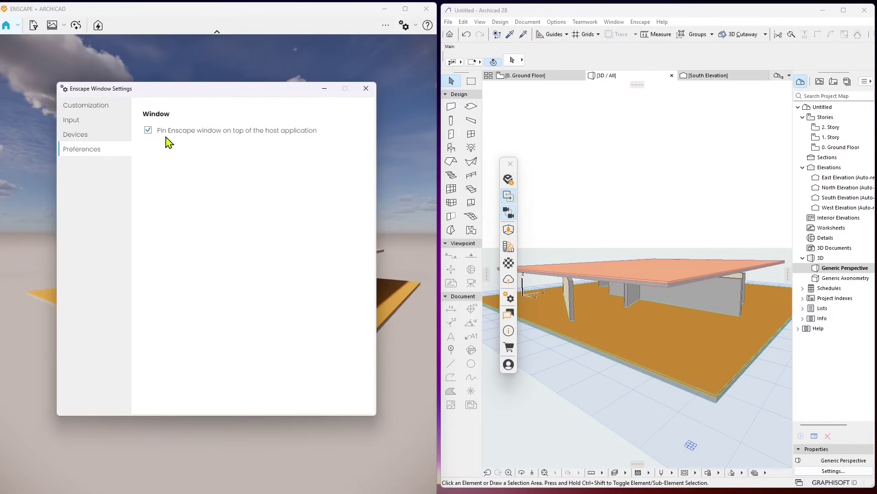
mouse_move(220, 141)
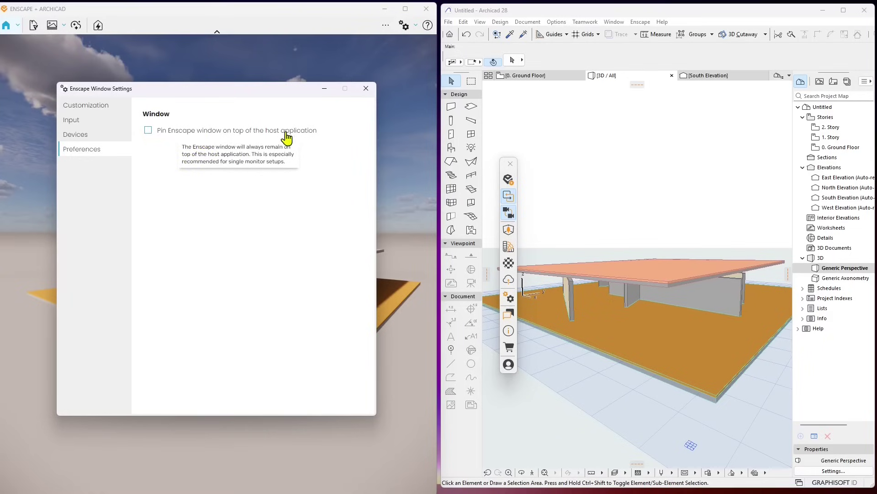
click(151, 135)
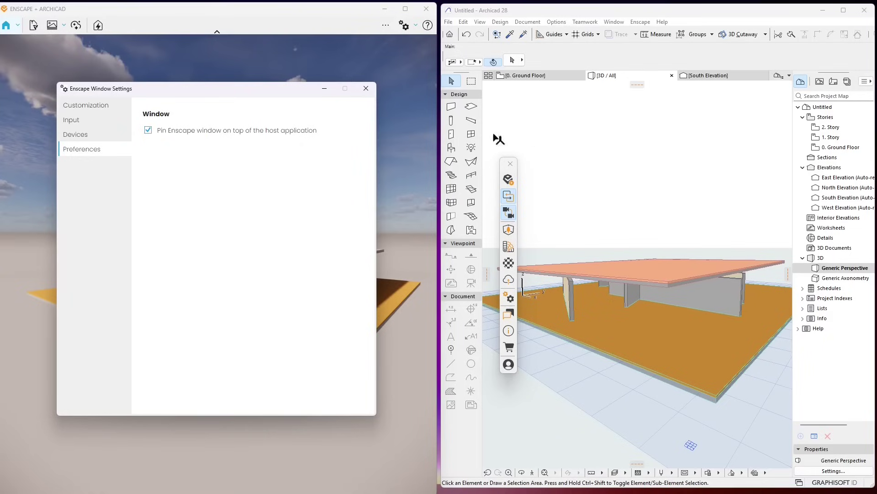
Close Window Settings, stay in Home Mode, and collapse the Enscape toolbar
click(366, 88)
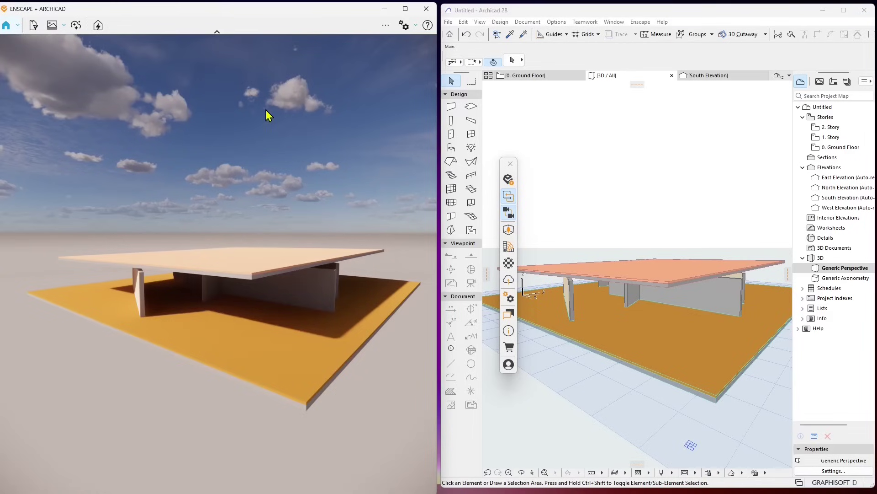
click(19, 27)
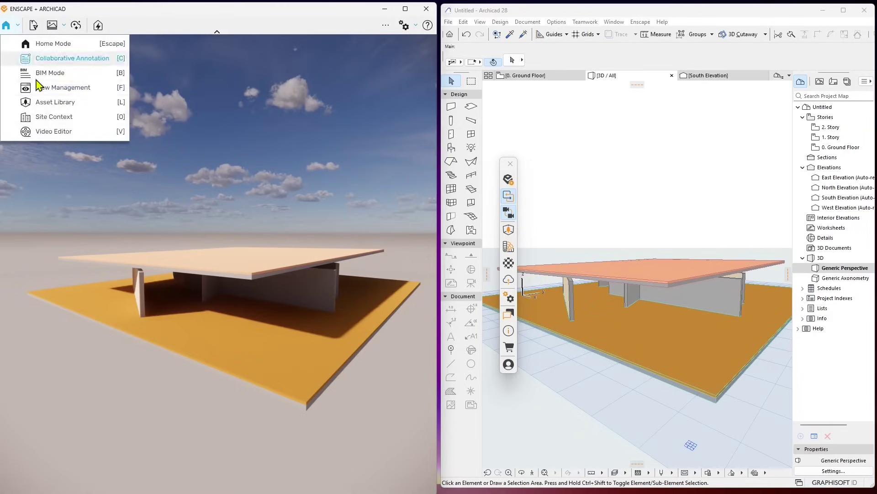
click(49, 43)
click(217, 30)
click(219, 26)
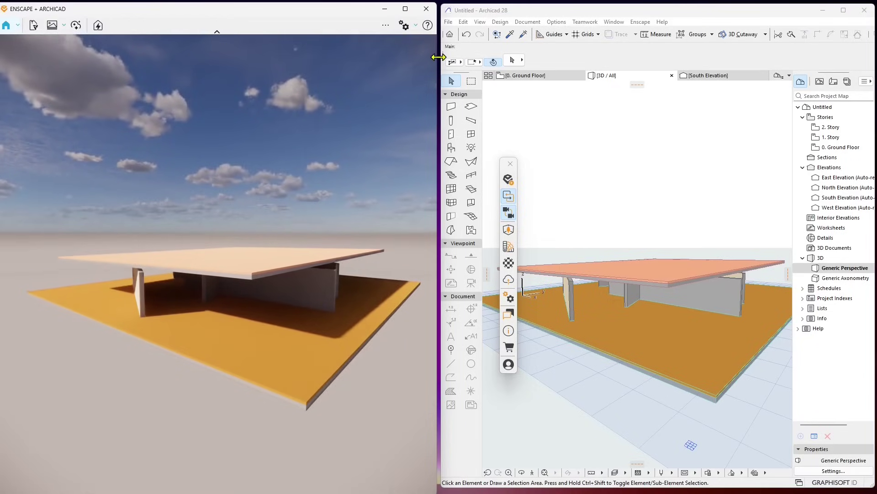
Resize the Enscape window to about half the screen beside Archicad
drag(438, 57, 679, 73)
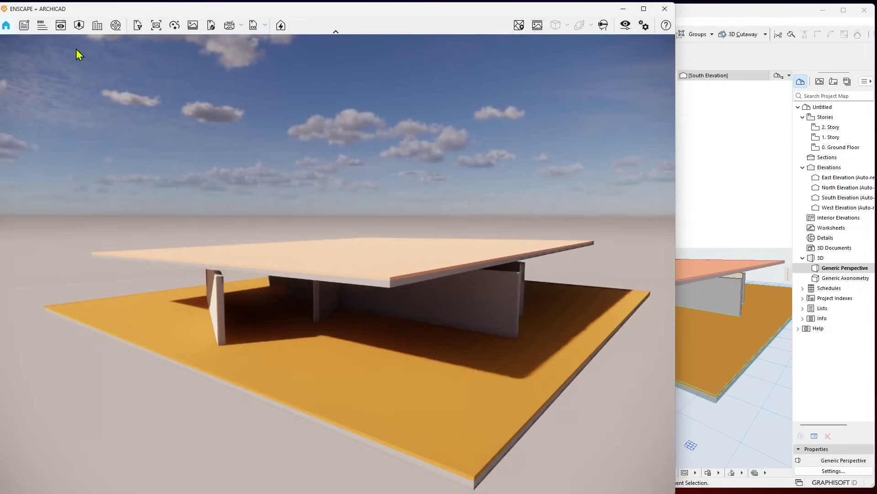
drag(674, 141, 503, 158)
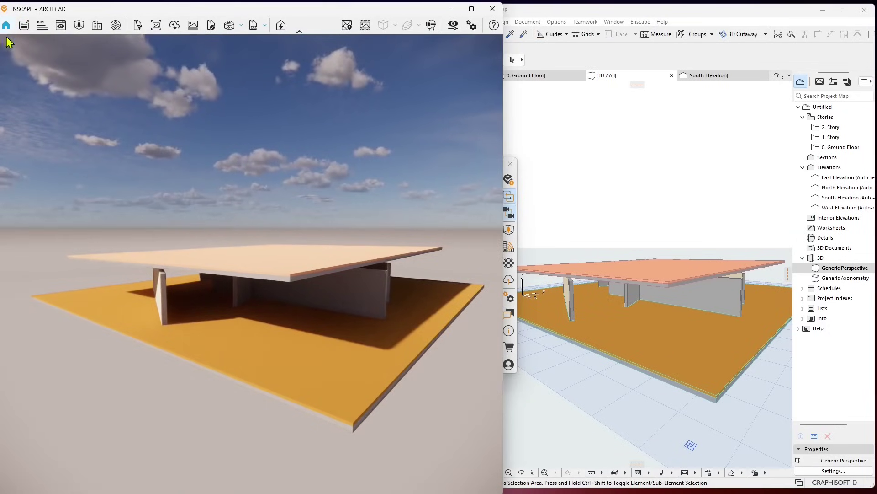
drag(504, 95, 434, 102)
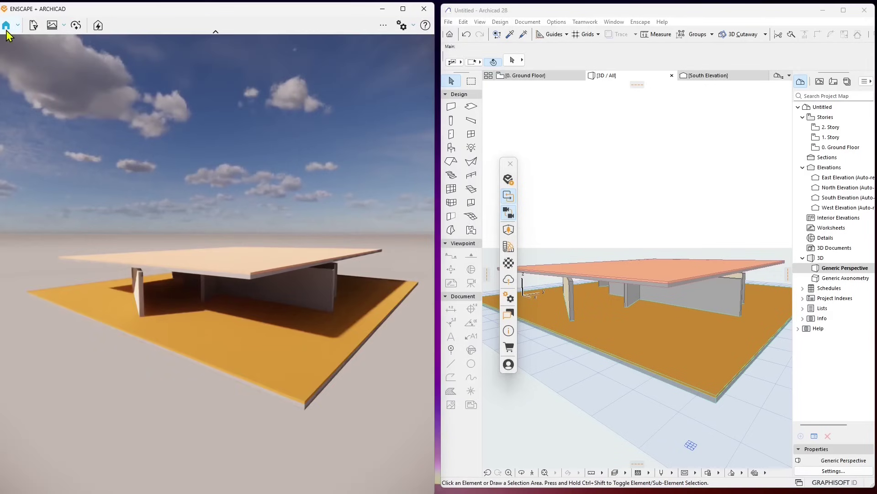
click(6, 29)
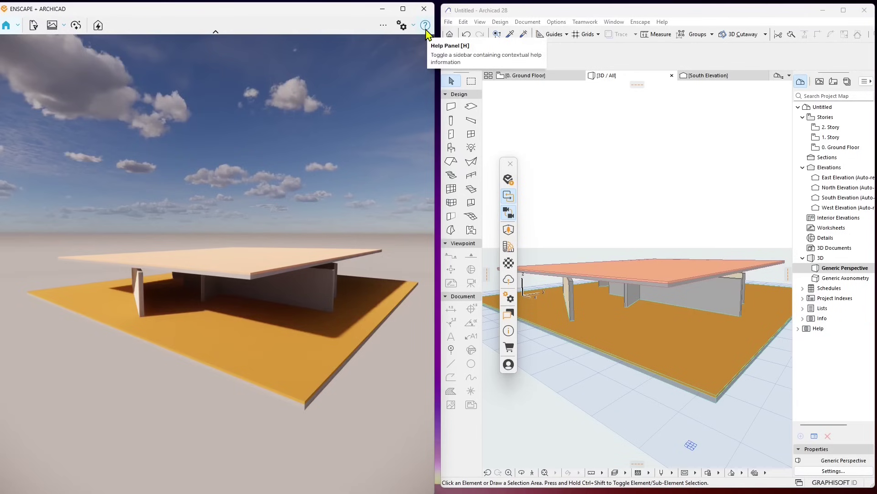
Open the navigation help, teleport onto the building, back away and orbit the Enscape camera
click(425, 26)
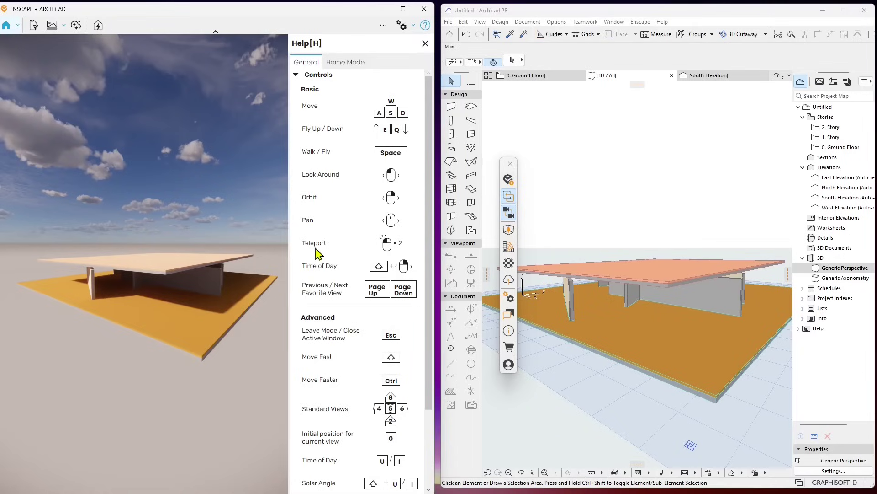
double_click(175, 284)
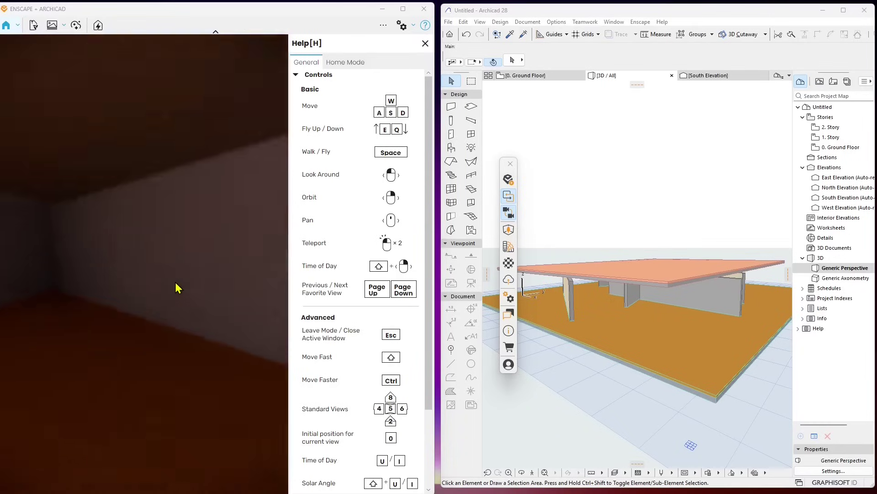
key(s)
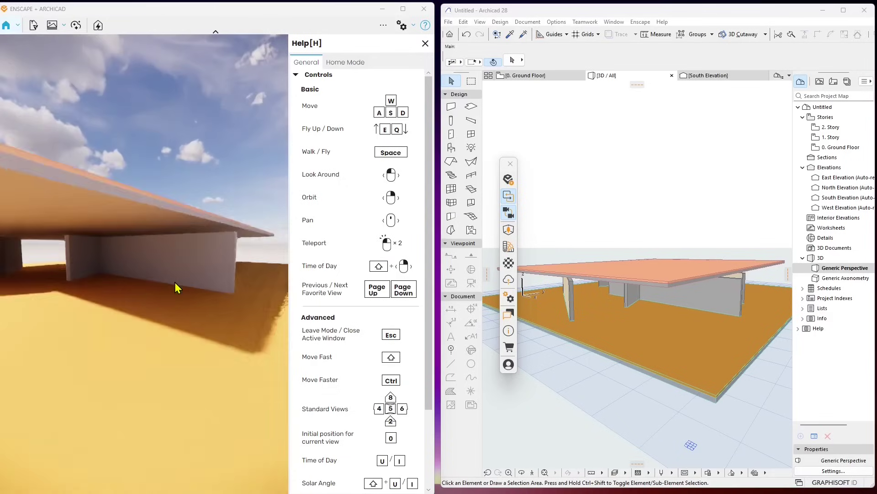
key(s)
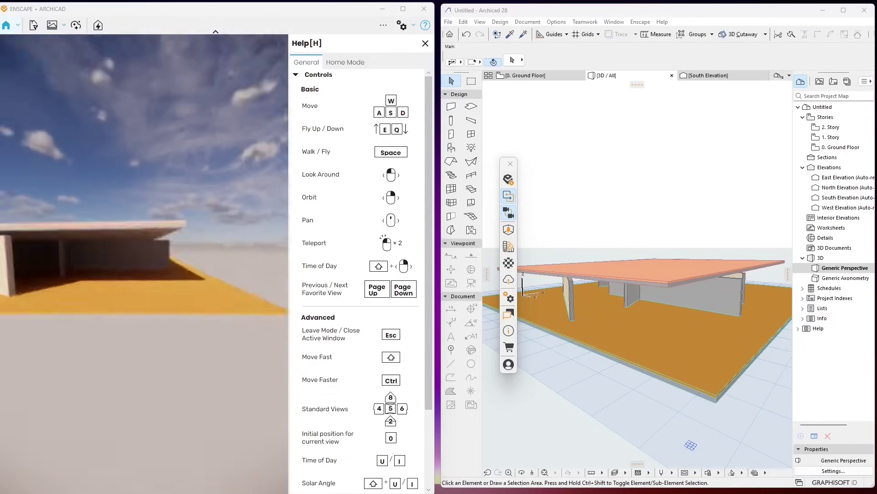
right_drag(175, 284, 135, 284)
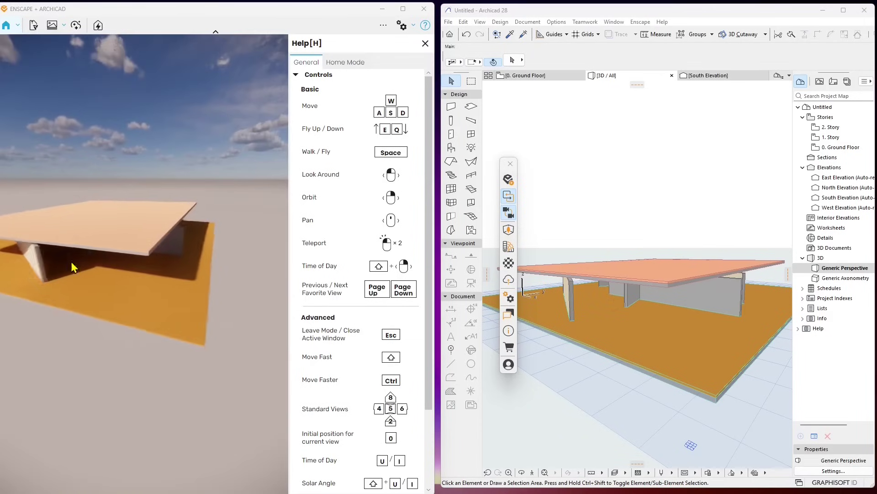
right_drag(83, 265, 62, 267)
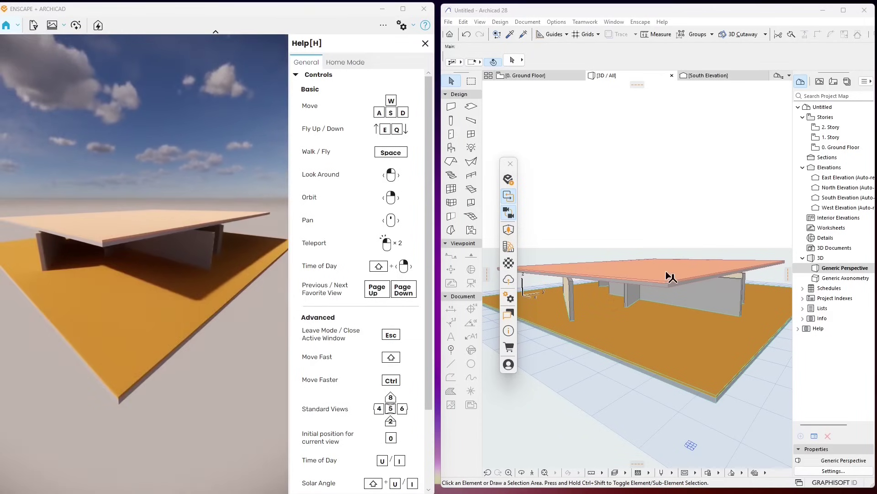
Orbit the Archicad model to a higher angle and scroll through the help's navigation controls
right_click(633, 274)
click(638, 251)
shift+middle_drag(638, 251, 604, 302)
scroll(630, 297, up, 5)
scroll(595, 297, down, 4)
scroll(638, 286, up, 1)
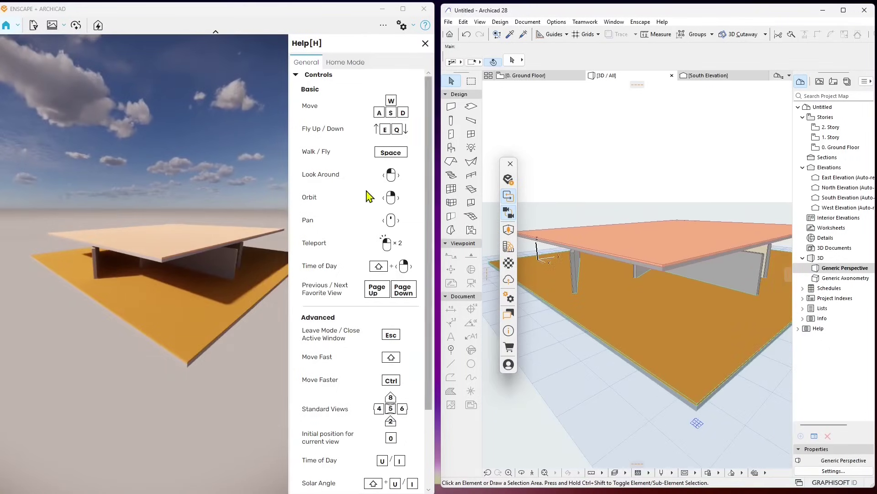
scroll(396, 292, down, 3)
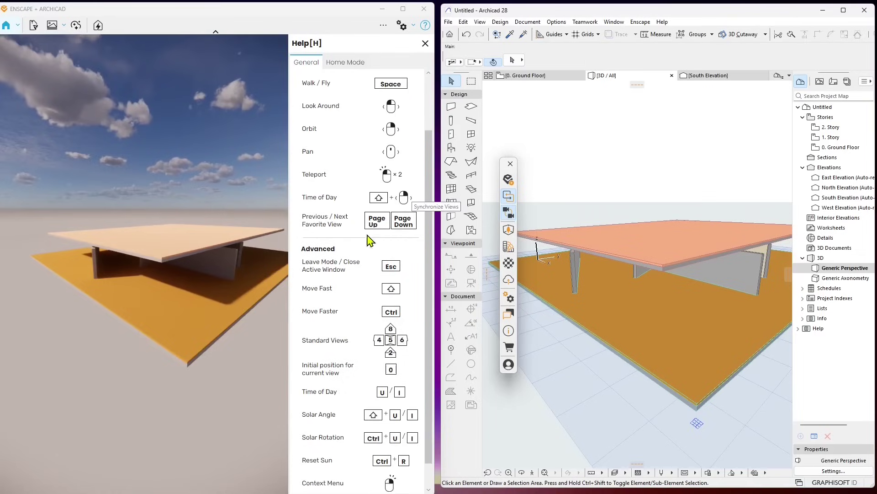
scroll(364, 305, down, 1)
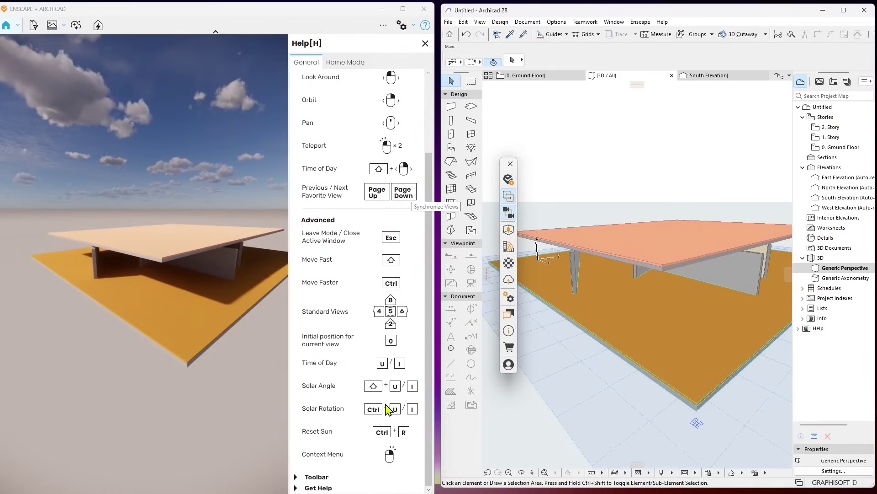
scroll(388, 408, up, 4)
Close help, show the full Enscape toolbar, widen the render window and move the palette alongside
click(425, 44)
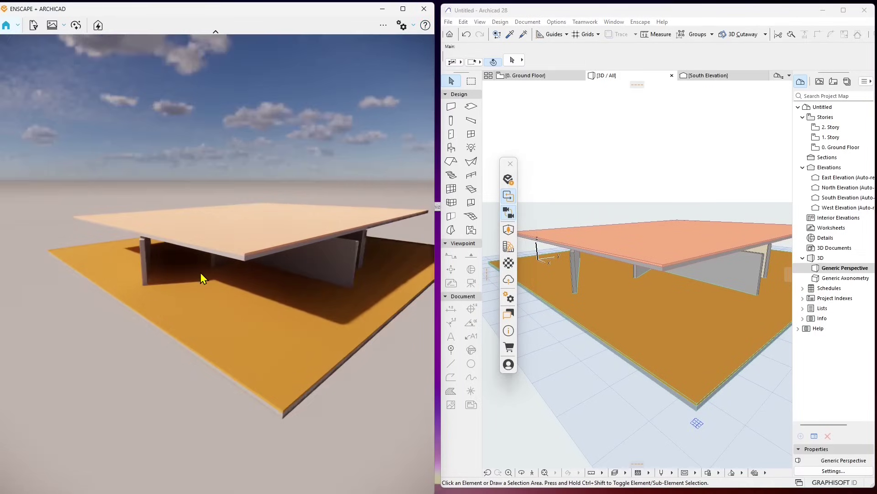
click(425, 25)
click(427, 26)
click(216, 29)
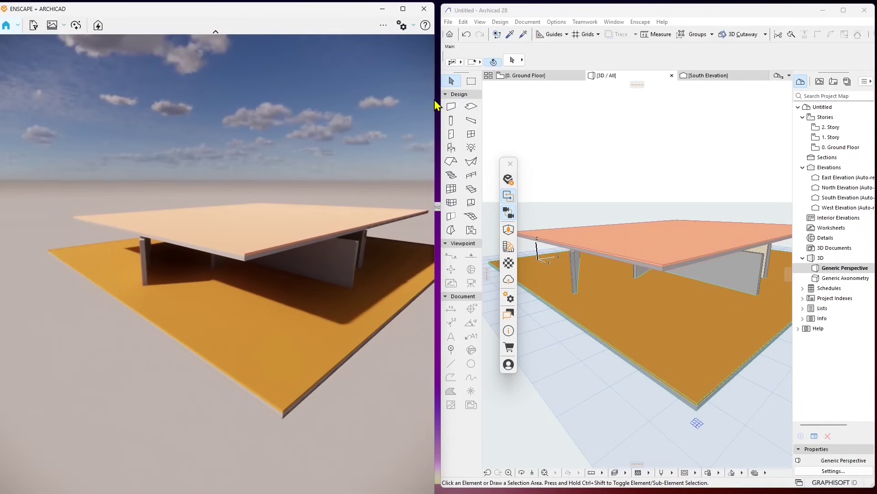
drag(435, 103, 482, 100)
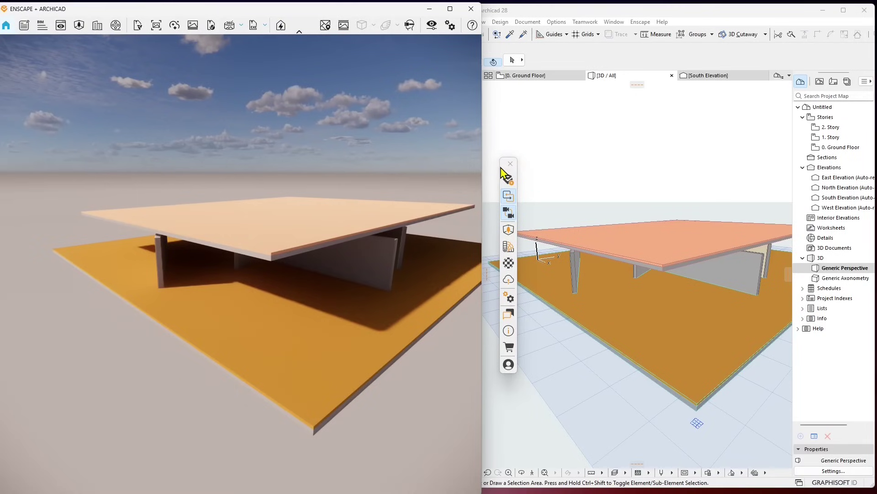
drag(502, 170, 470, 171)
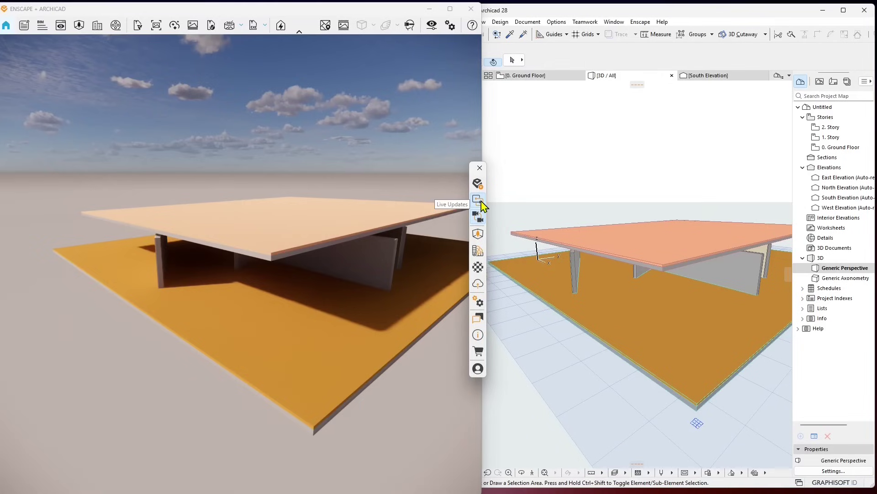
Select the roof in Archicad's 3D view and delete it
click(646, 256)
click(632, 196)
click(650, 236)
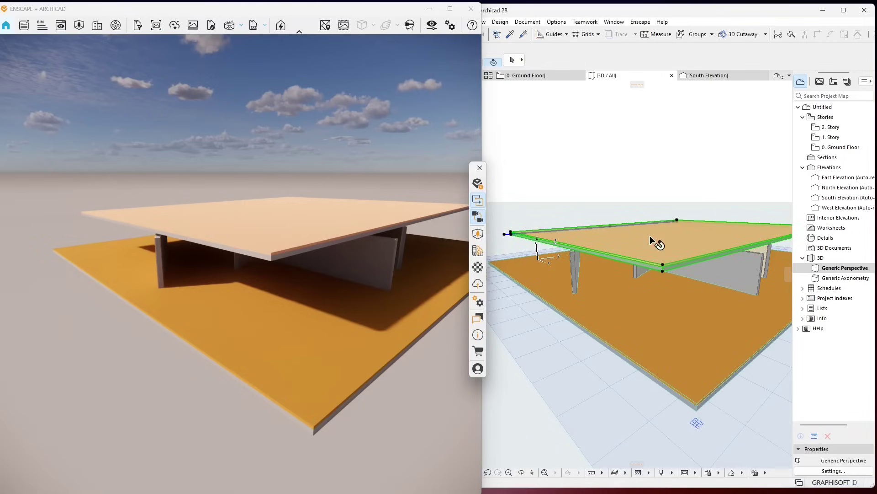
click(664, 268)
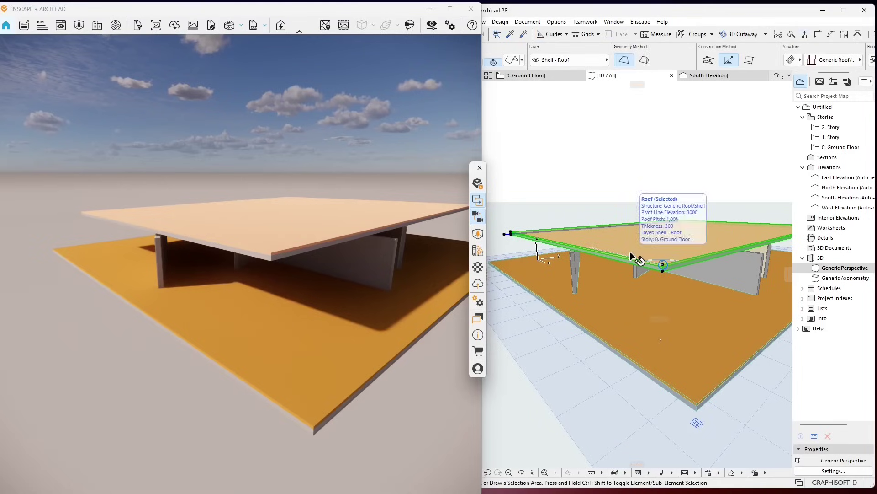
key(Delete)
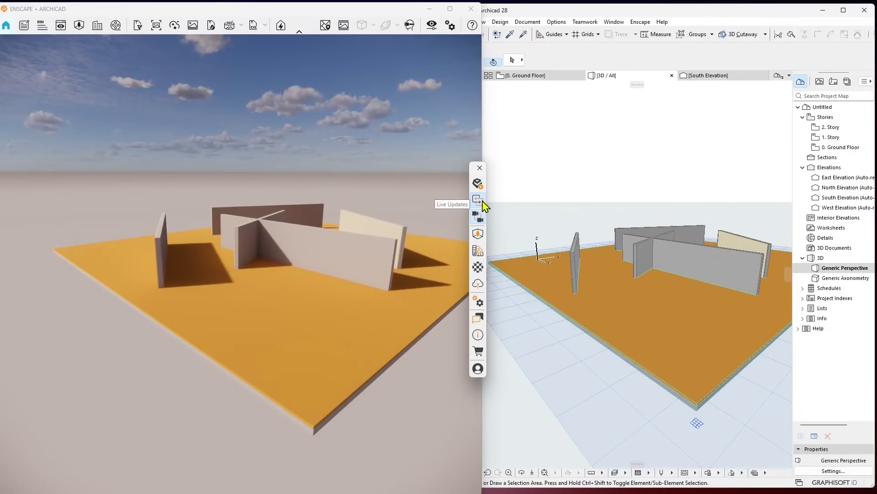
Toggle Enscape Live Updates and orbit both views for a clearer angle on the walls
click(478, 200)
drag(420, 250, 413, 201)
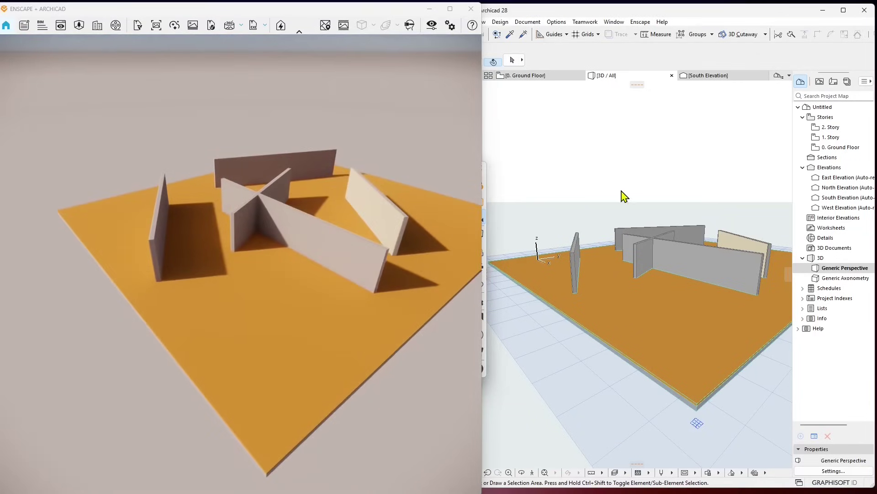
shift+middle_drag(624, 196, 681, 274)
click(681, 275)
mouse_move(488, 180)
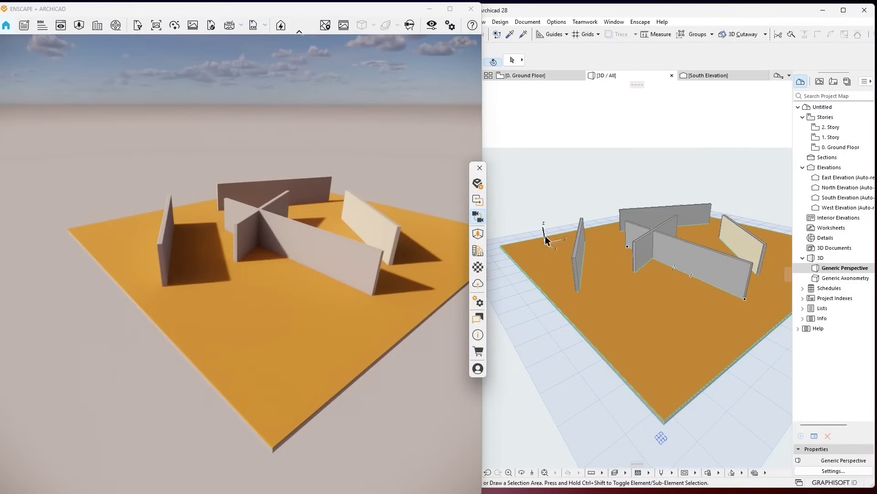
click(695, 251)
Delete the long central wall and refresh Enscape's live render to drop it
click(700, 247)
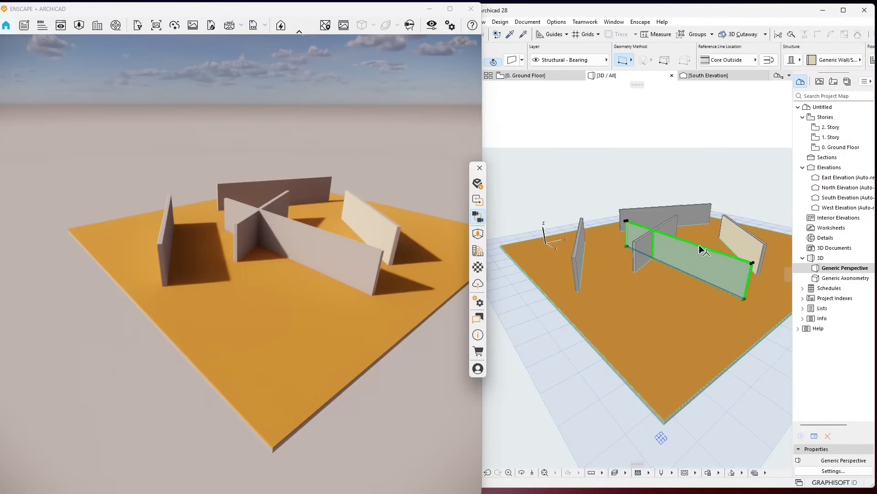
click(699, 247)
click(699, 247)
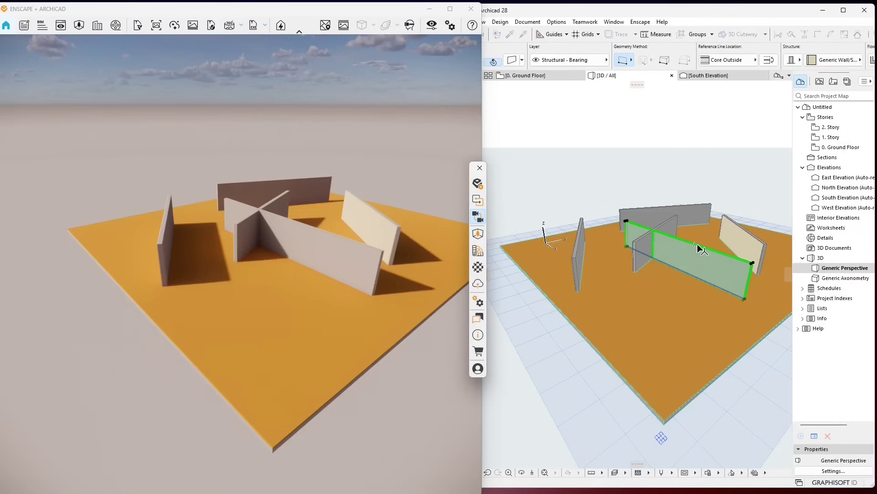
click(698, 249)
key(Escape)
key(Escape)
click(696, 245)
key(Delete)
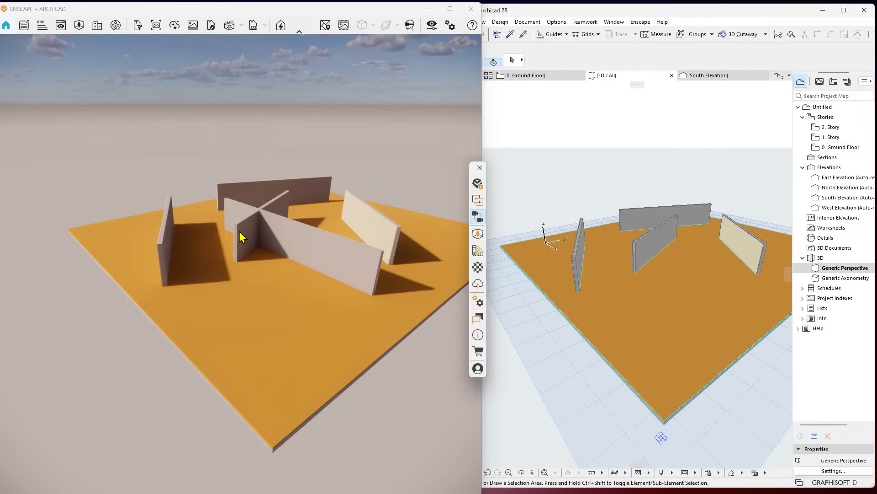
click(477, 200)
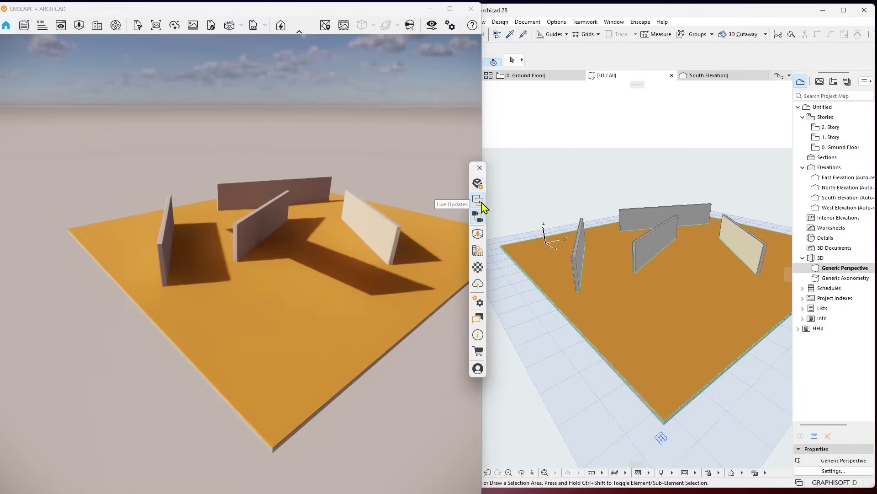